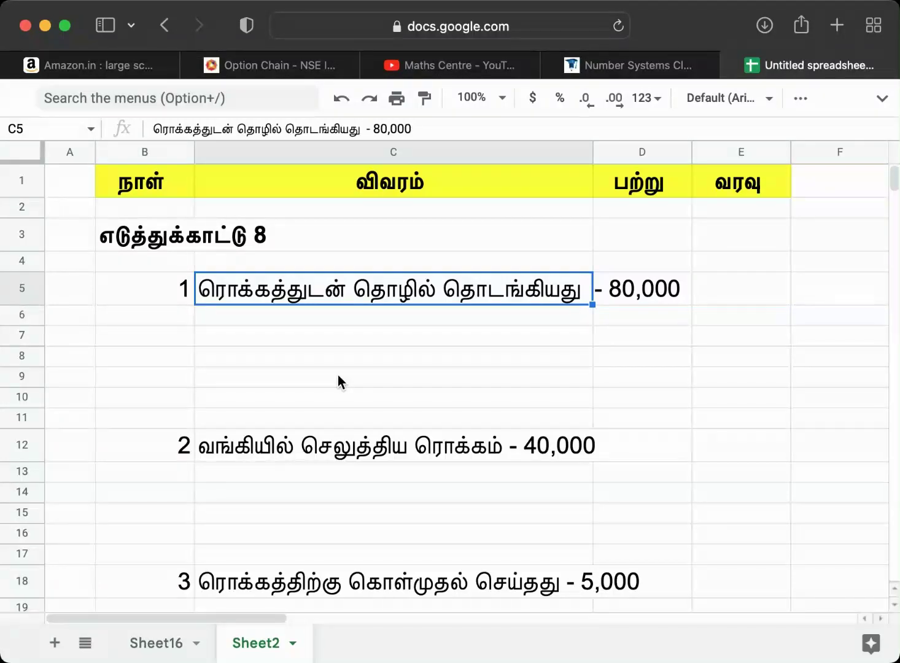
# Step: Enter "ரொக்கம் - சொத்து கணக்கு" in C7 under the first transaction
pyautogui.click(220, 323)
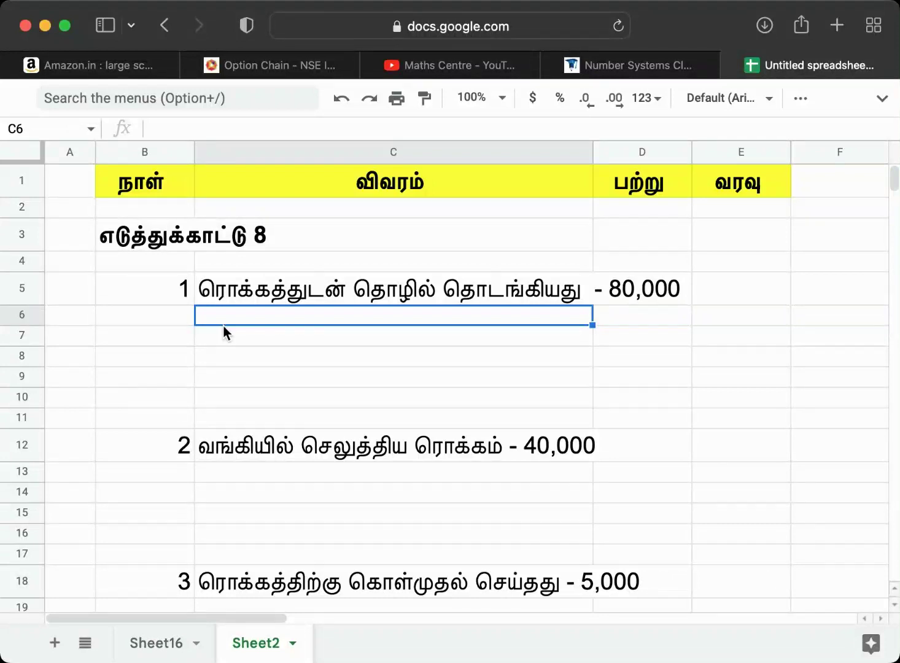
pyautogui.click(226, 329)
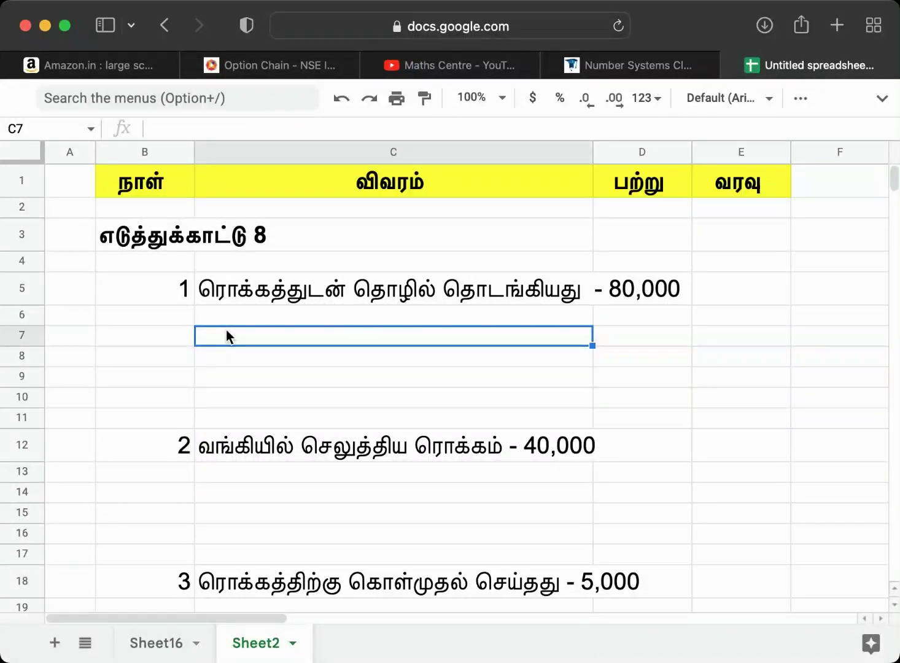
pyautogui.write('ரொக்கம் - ')
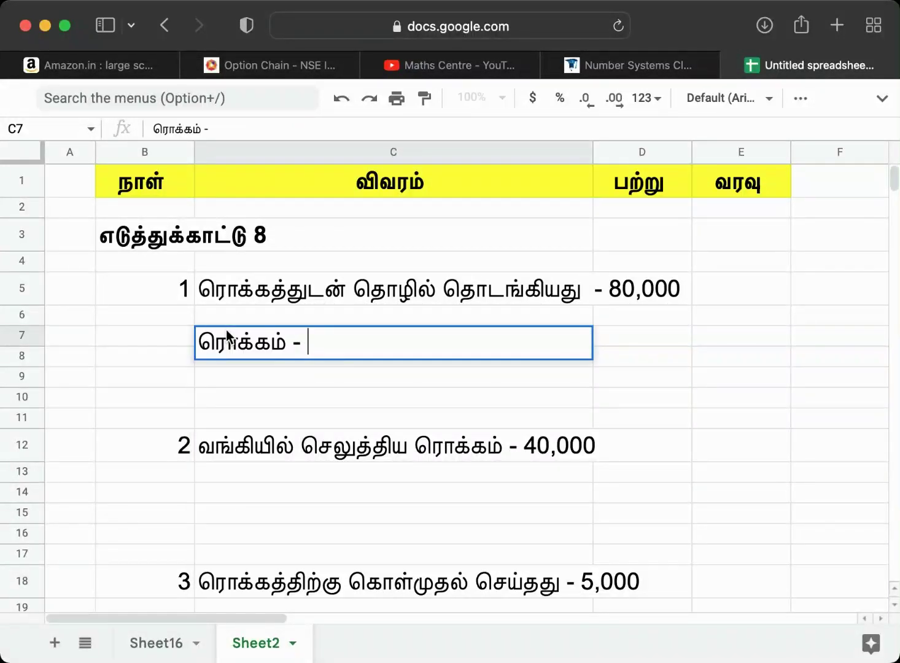
pyautogui.write('sothu kanakku')
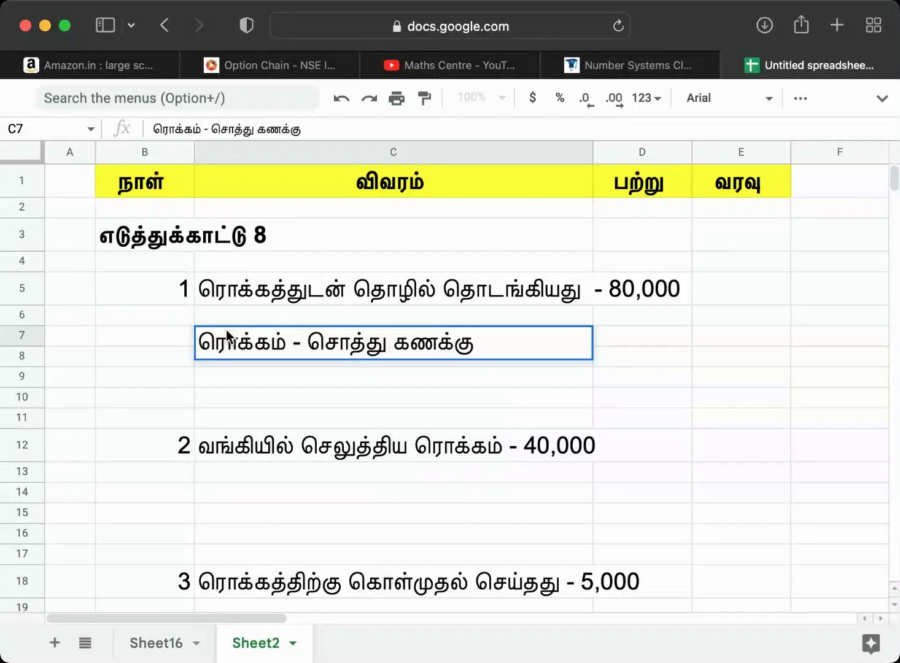
pyautogui.press('Return')
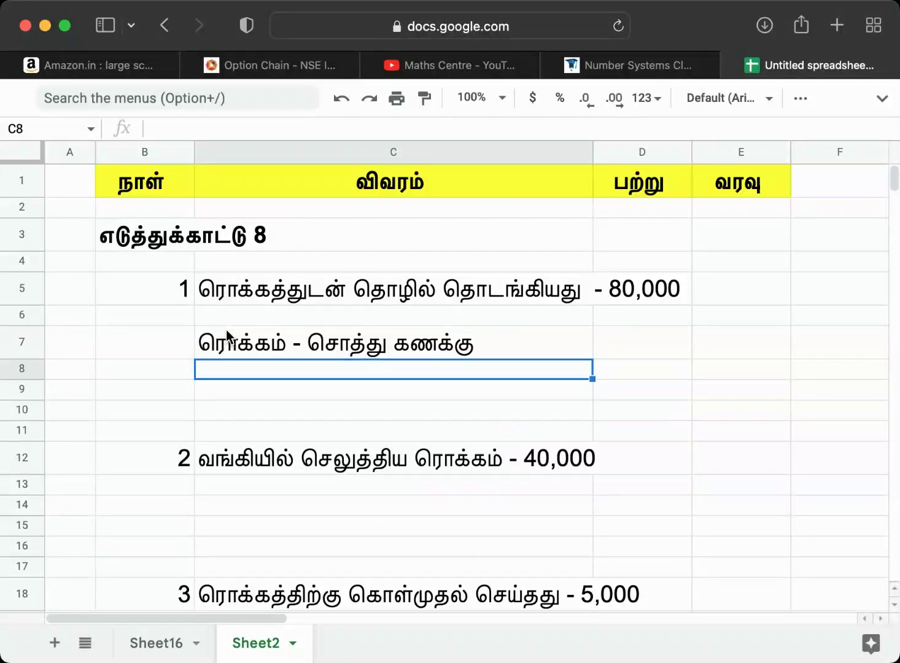
# Step: Enter the person's name followed by "- தனி நபர் கணக்கு" in C8
pyautogui.write('jayas')
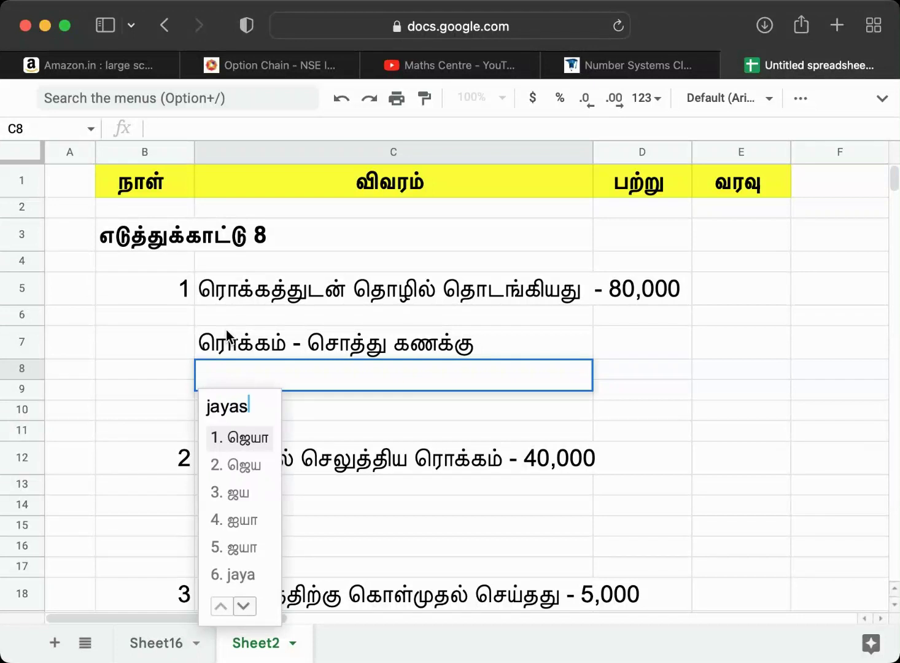
pyautogui.write('eelan')
pyautogui.press('space')
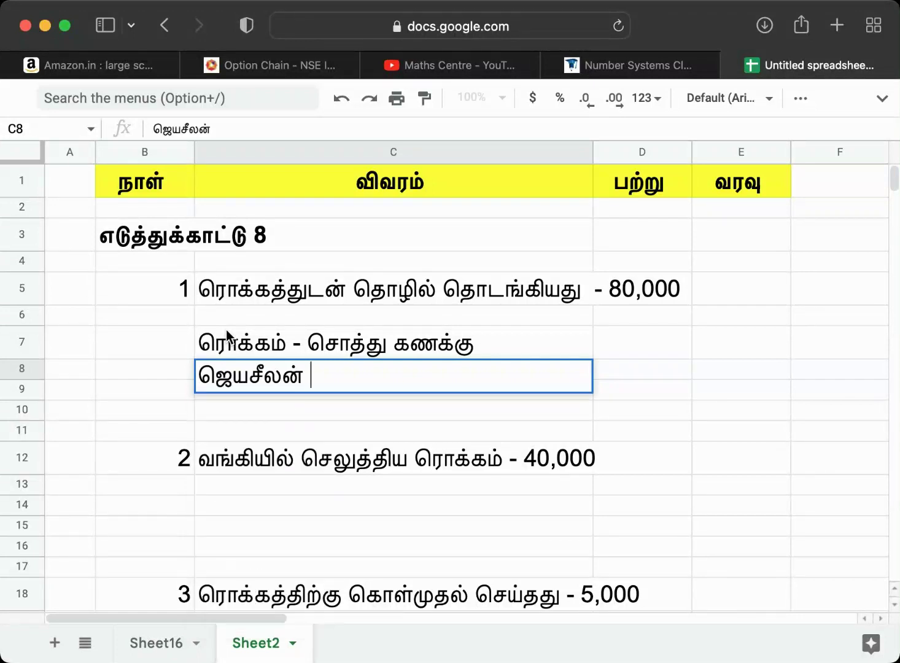
pyautogui.write('- thani')
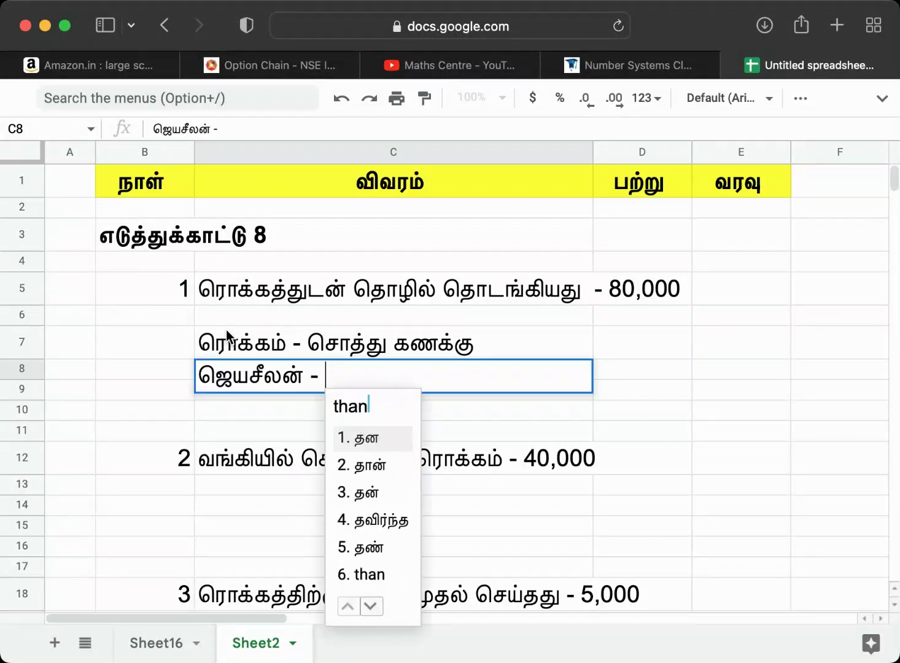
pyautogui.press('space')
pyautogui.write('nabar')
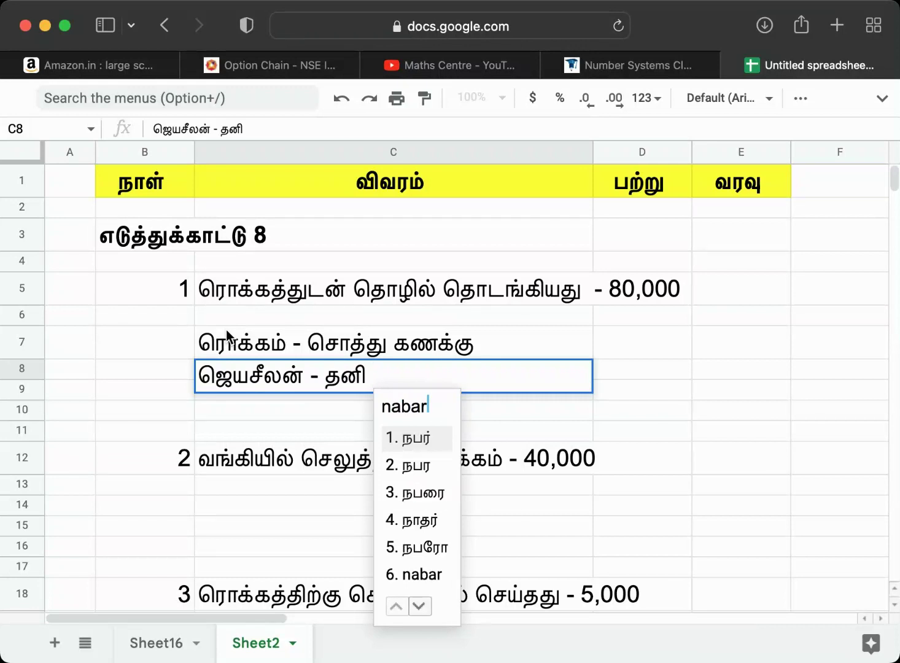
pyautogui.press('space')
pyautogui.write('kanakku')
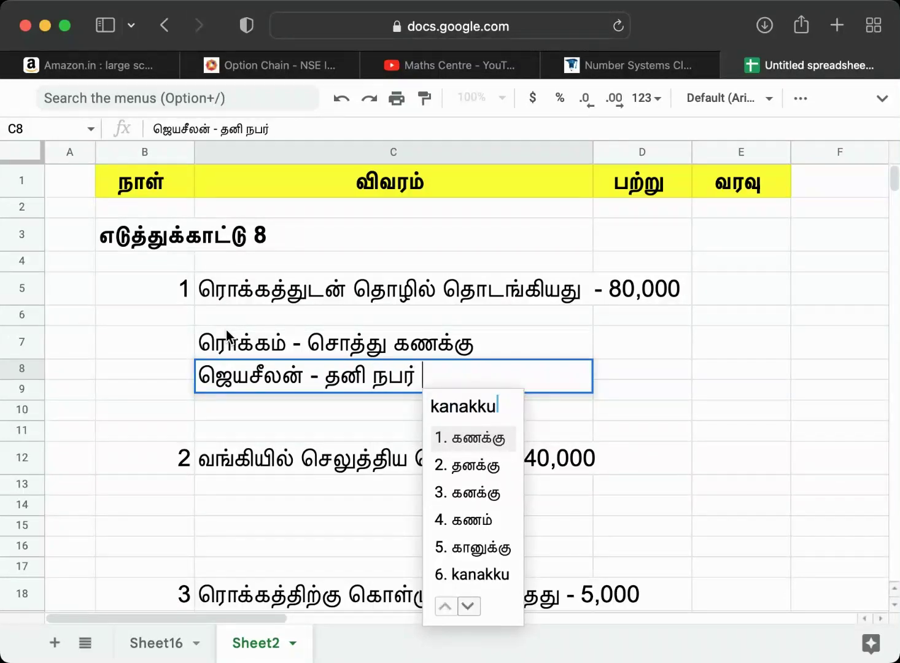
pyautogui.press('space')
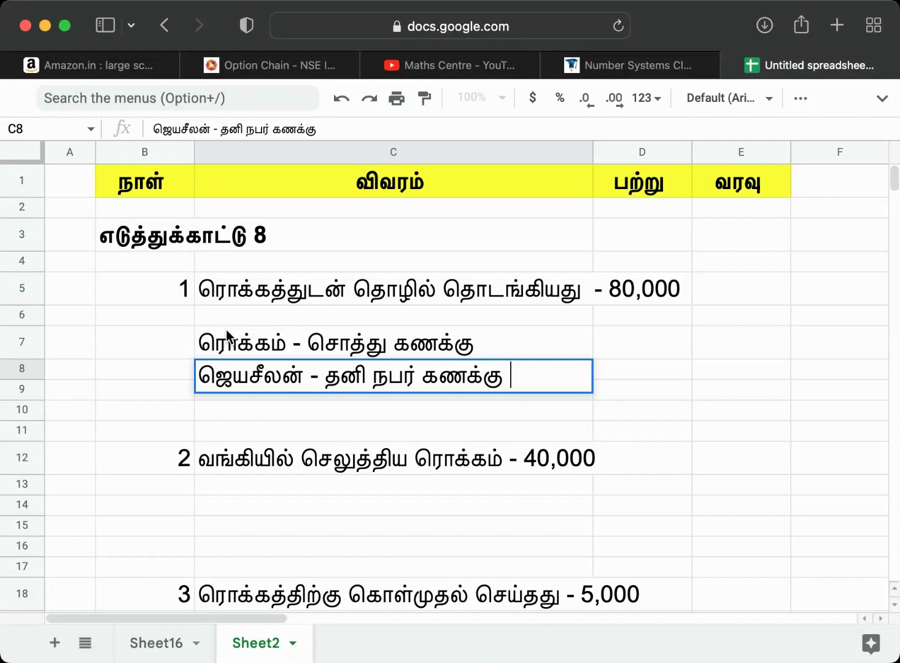
# Step: Enter 80,000 as the பற்று amount in D7 for the ரொக்கம் line
pyautogui.click(643, 342)
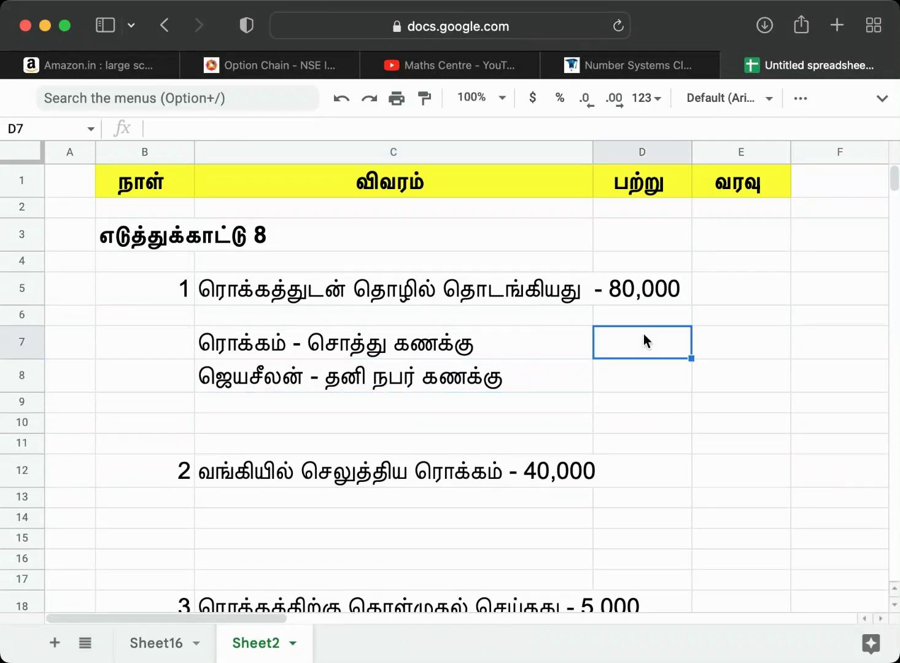
pyautogui.write('80,')
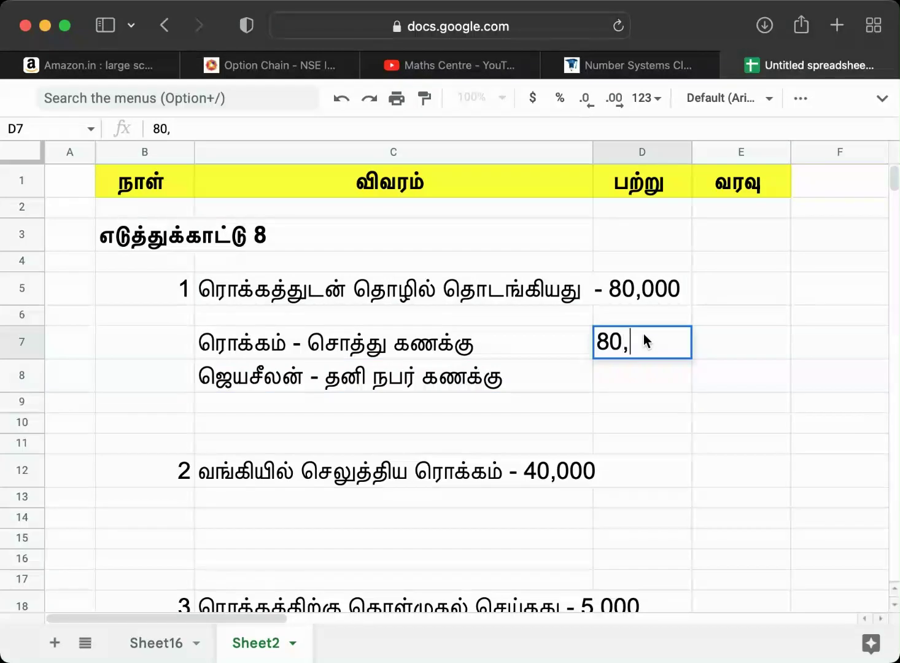
pyautogui.write('000')
pyautogui.press('Return')
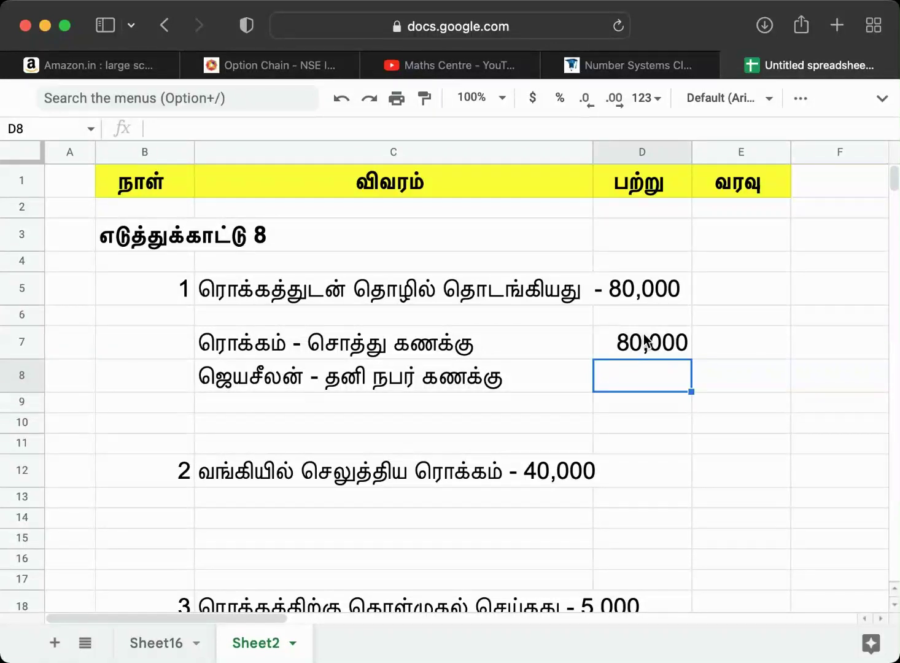
# Step: Append "- பிப் டிவி" to the end of the personal account text in C8
pyautogui.press('Left')
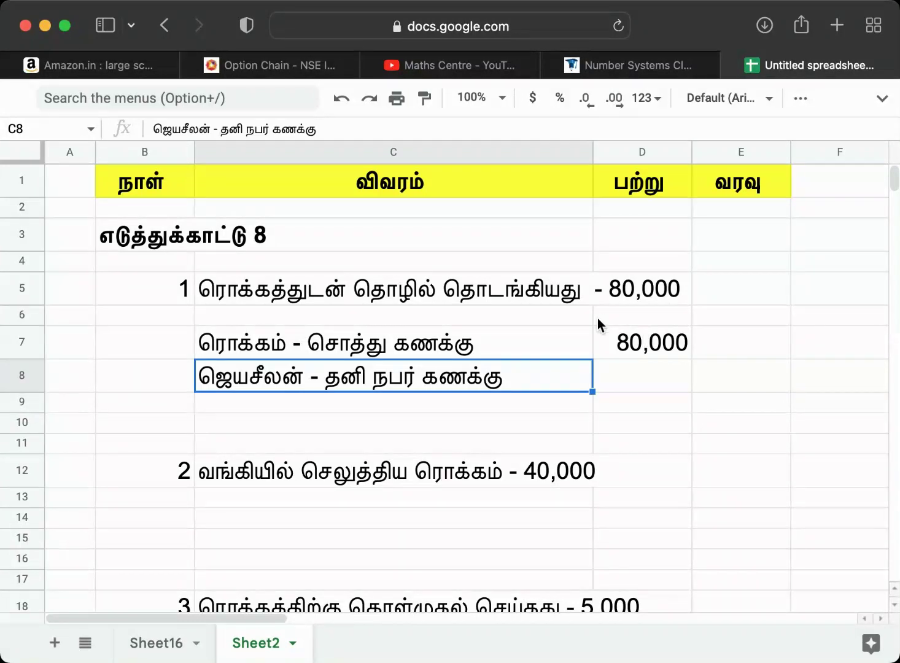
pyautogui.click(366, 128)
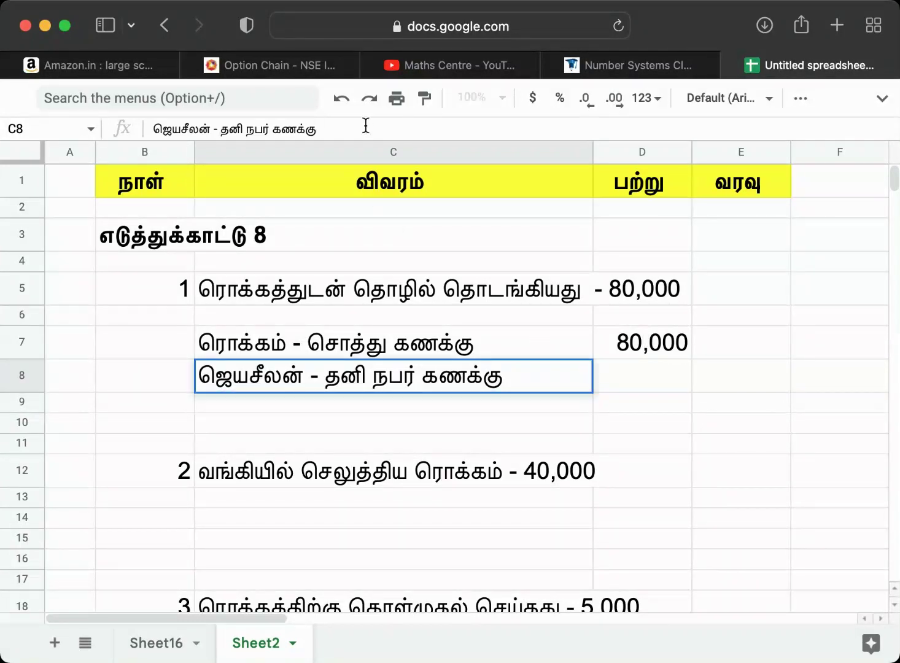
pyautogui.write('- ')
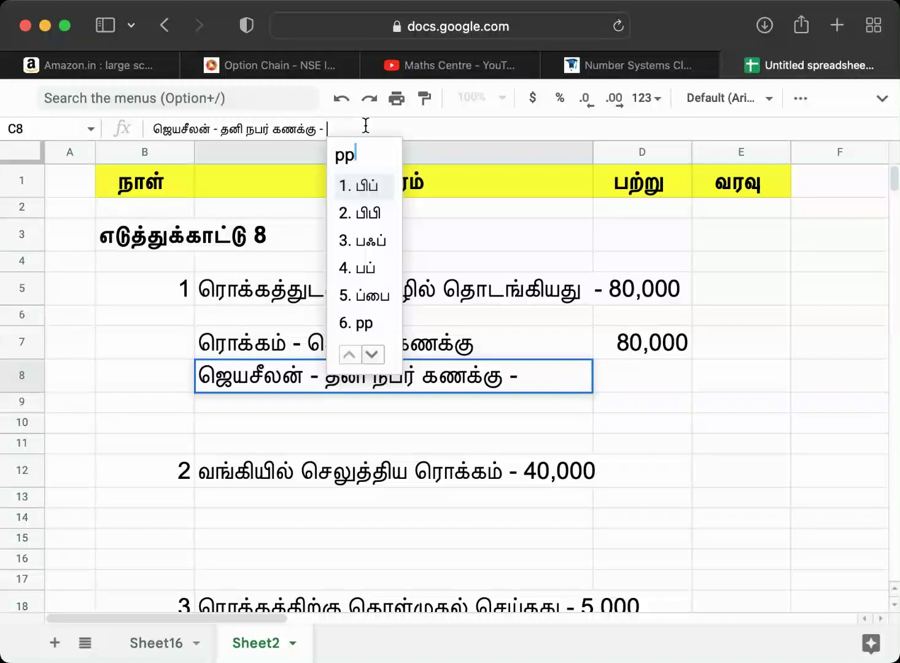
pyautogui.write('பிப் tv')
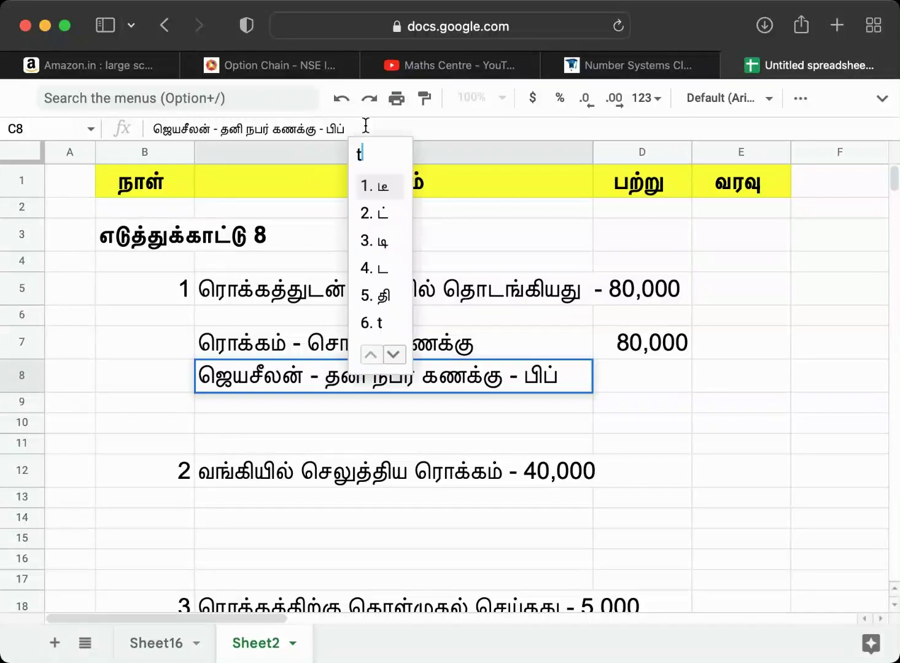
pyautogui.press('Return')
pyautogui.press('Return')
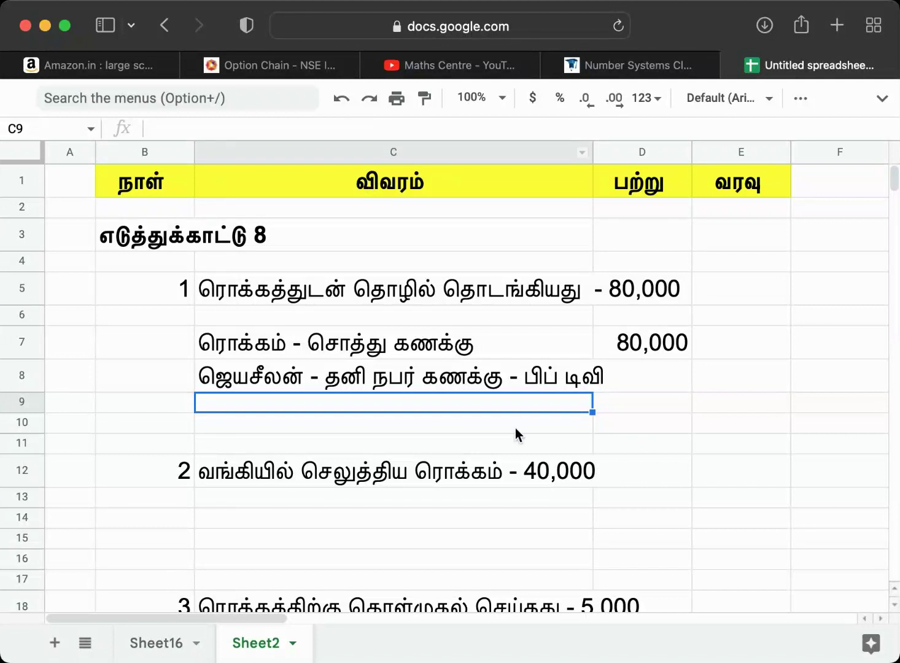
# Step: Enter 80,000 as the வரவு amount in E8 for the personal account line
pyautogui.click(739, 357)
pyautogui.click(724, 371)
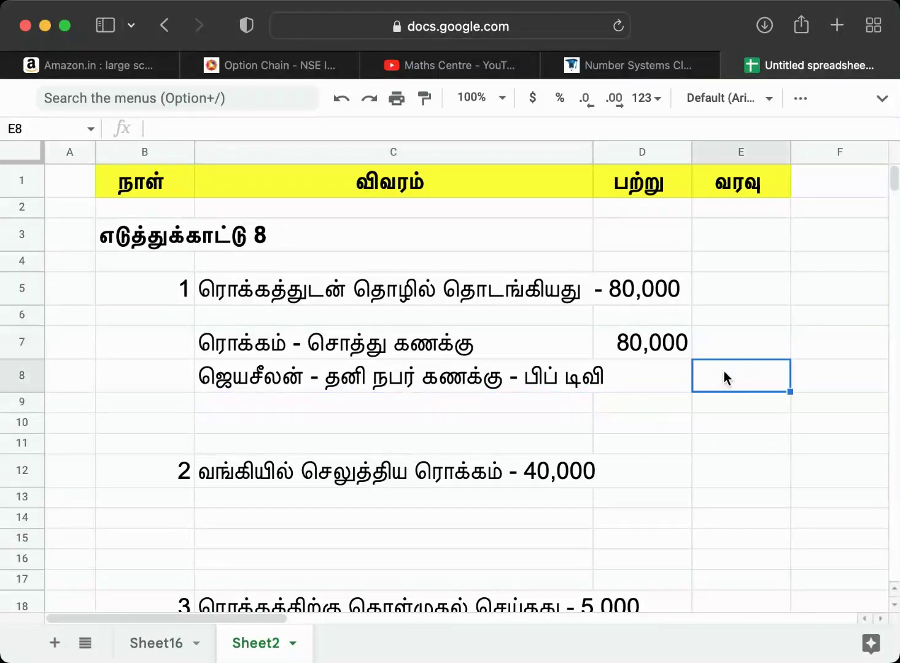
pyautogui.write('80,000')
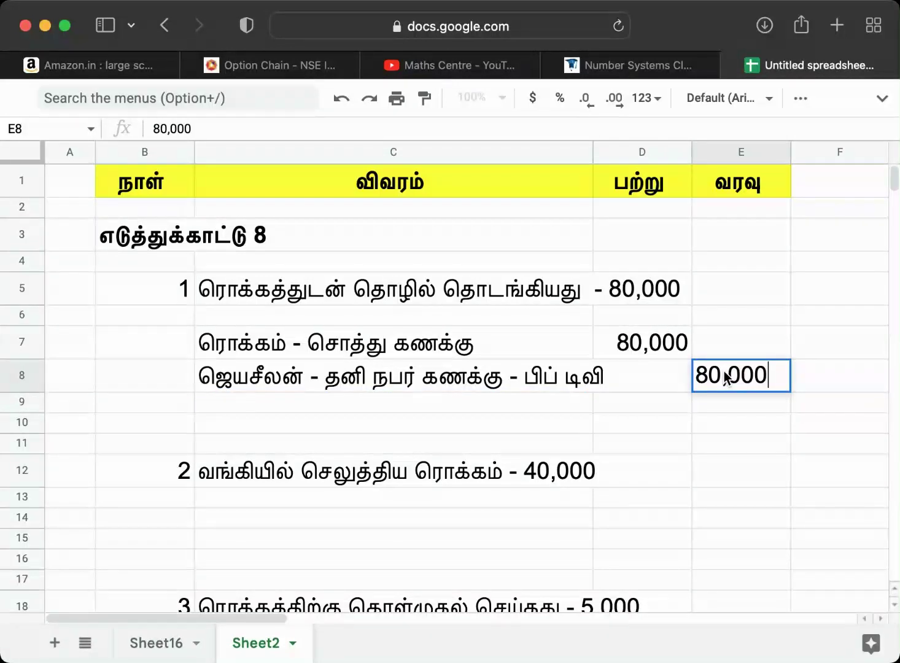
pyautogui.press('Return')
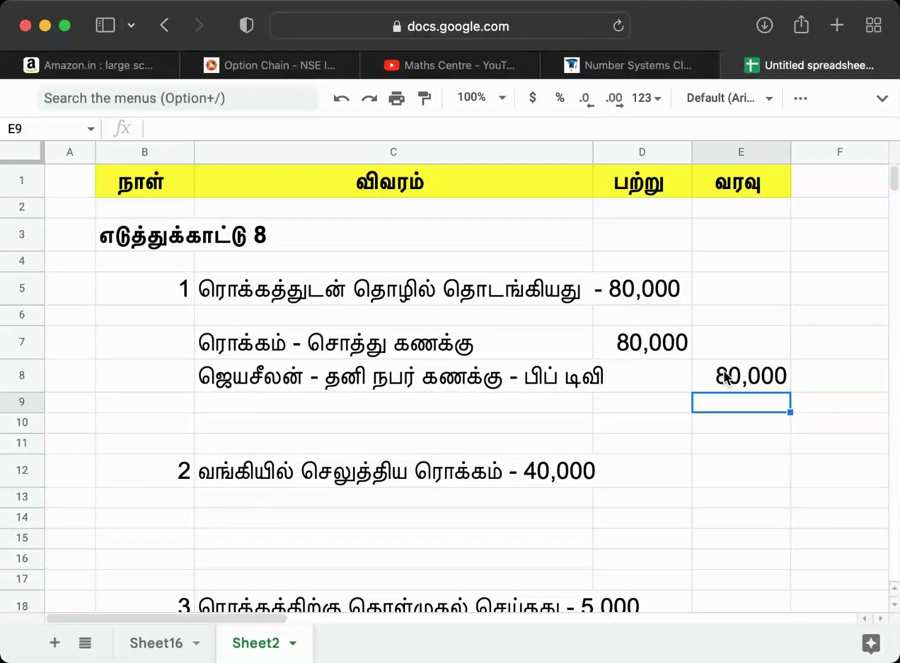
# Step: Enter "ரொக்க கணக்கு பற்று" in C10 as the debit line of the journal entry
pyautogui.press('Left')
pyautogui.press('Left')
pyautogui.press('Left')
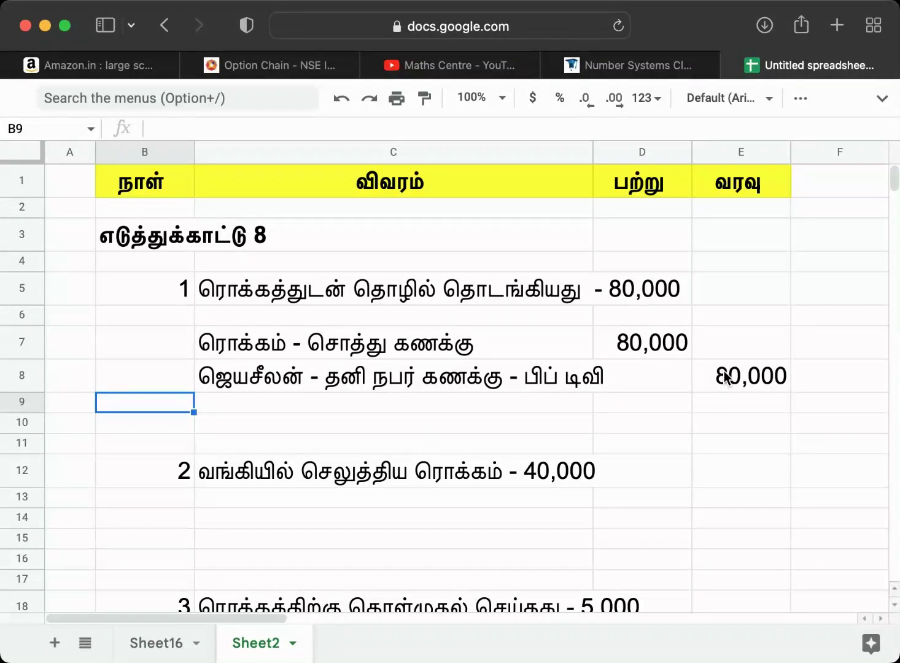
pyautogui.click(242, 419)
pyautogui.write('to')
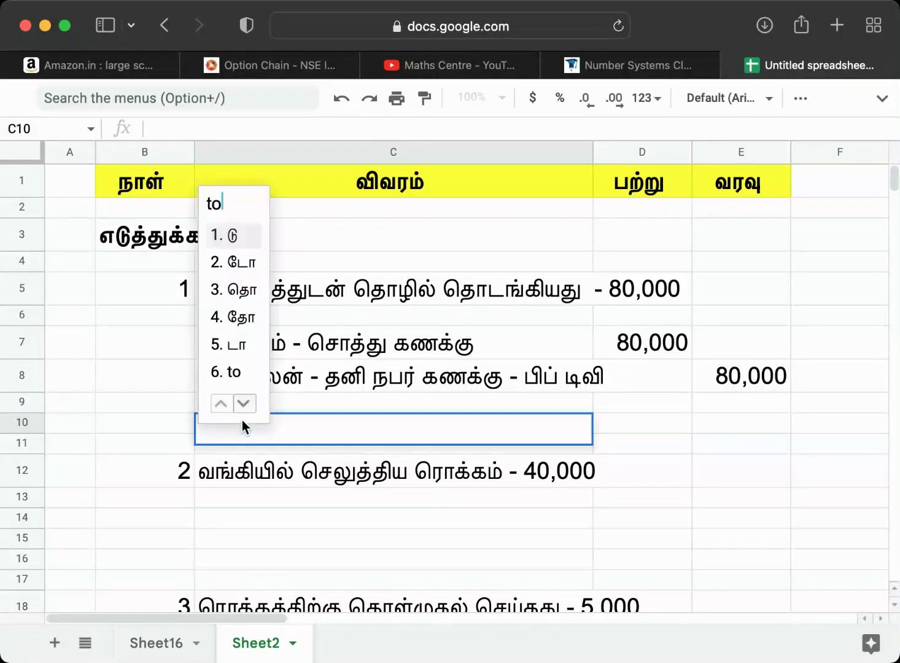
pyautogui.write('kka')
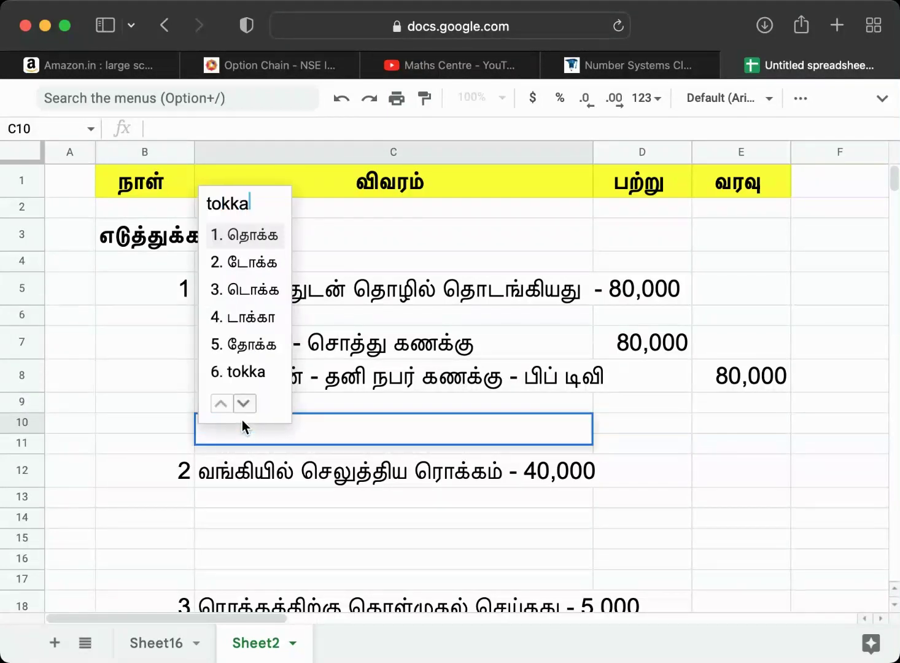
pyautogui.press('Escape')
pyautogui.write('rokka kanakku')
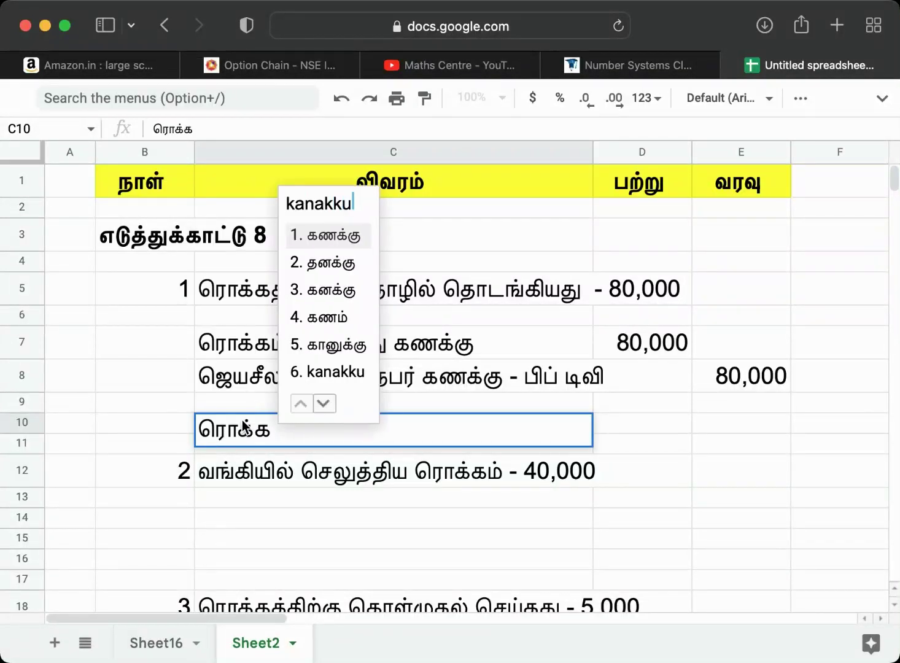
pyautogui.write(' patru')
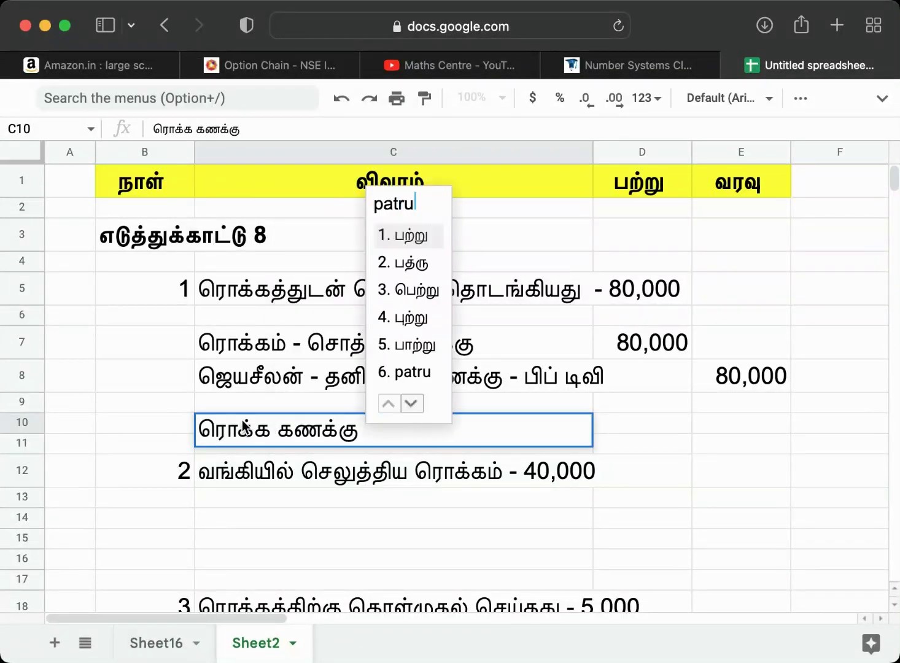
pyautogui.press('Return')
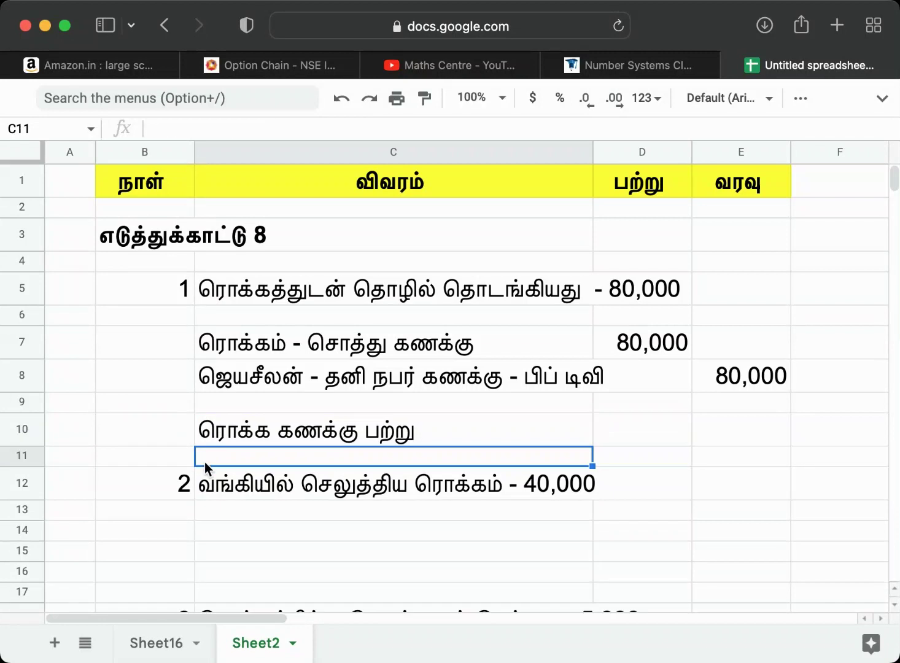
# Step: Insert two blank rows above row 11 to make room before the second transaction
pyautogui.keyDown('shift'); pyautogui.click(30, 489); pyautogui.keyUp('shift')
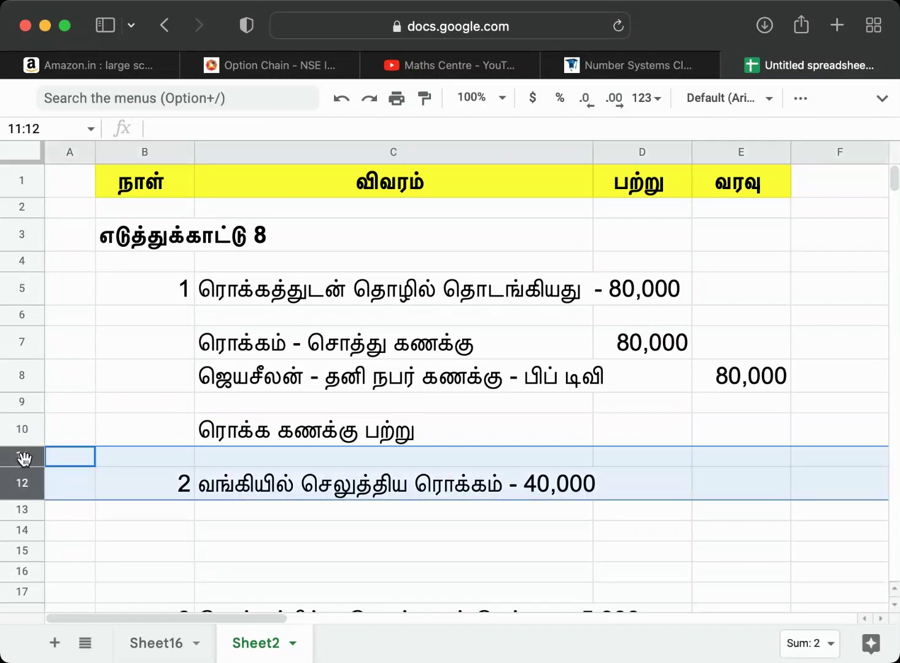
pyautogui.rightClick(181, 478)
pyautogui.click(221, 354)
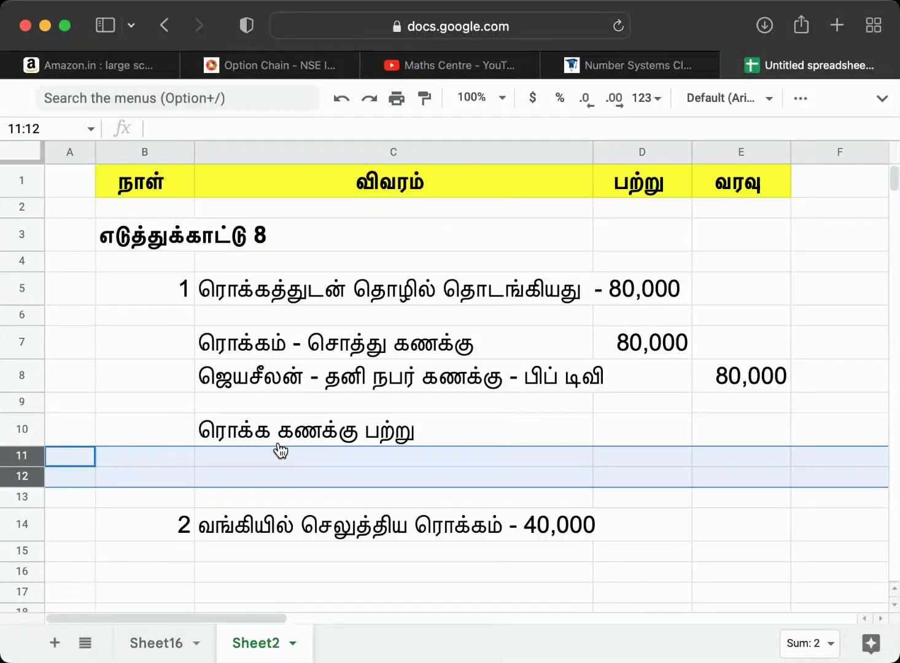
# Step: Enter "முதலீடு கணக்கு" in C11 beneath the ரொக்க கணக்கு பற்று line
pyautogui.click(288, 458)
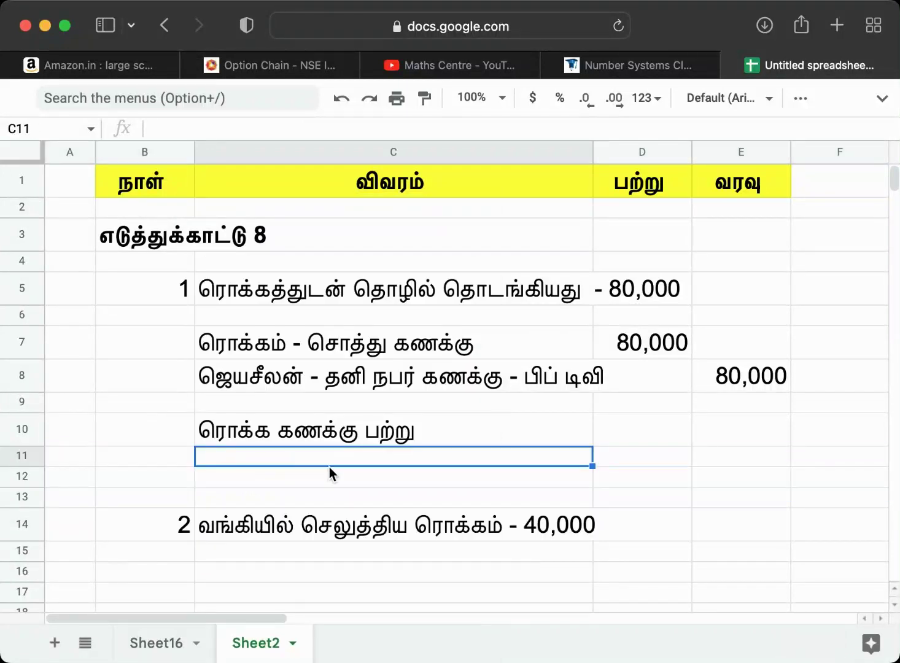
pyautogui.write('muthale')
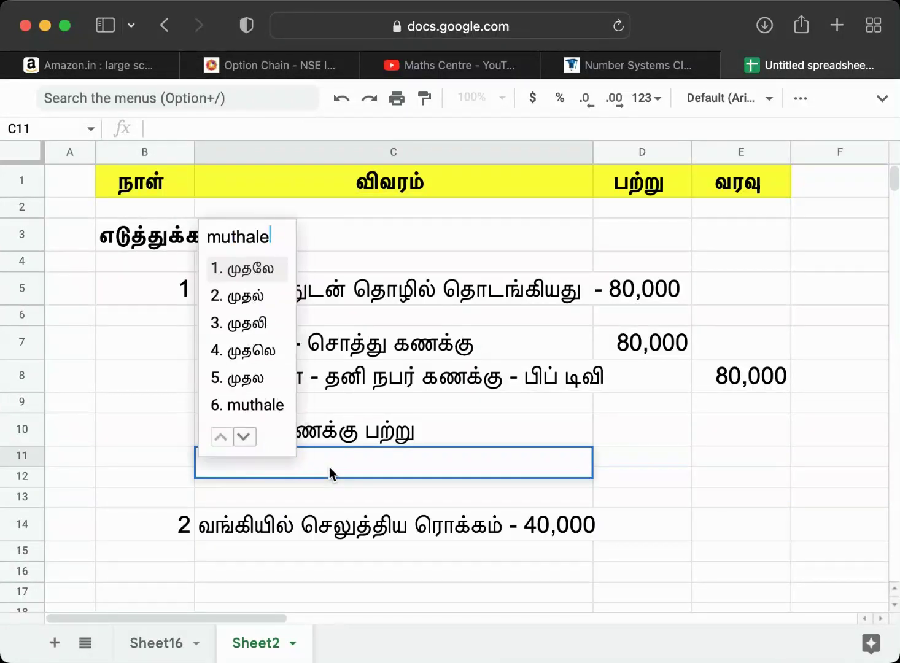
pyautogui.write('edu ka')
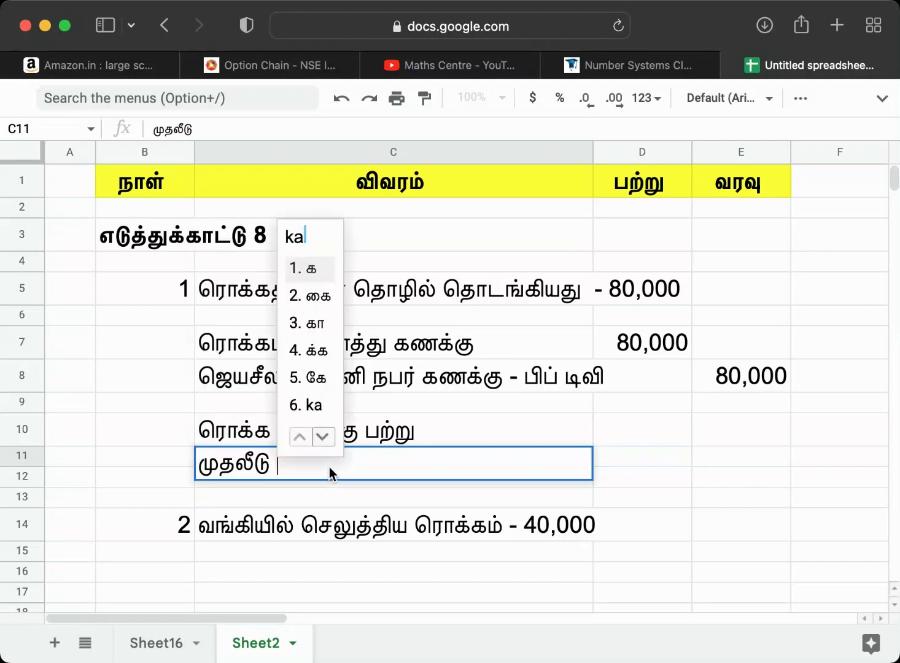
pyautogui.write('nakku')
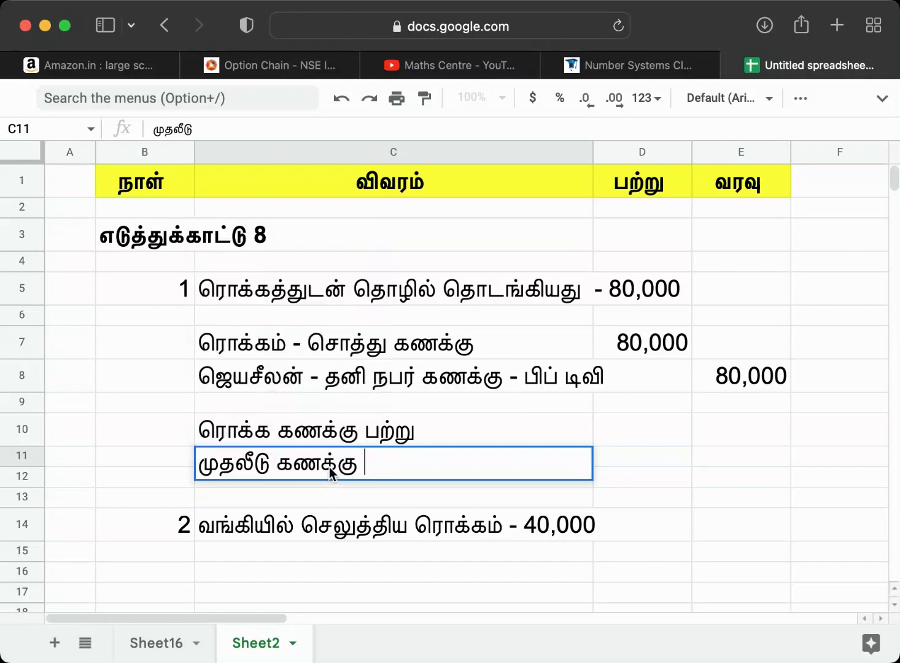
pyautogui.press('Return')
# Step: Enter 80,000 as the பற்று amount in D10 and 80,000 as the வரவு amount in E11 for the first journal entry
pyautogui.click(628, 432)
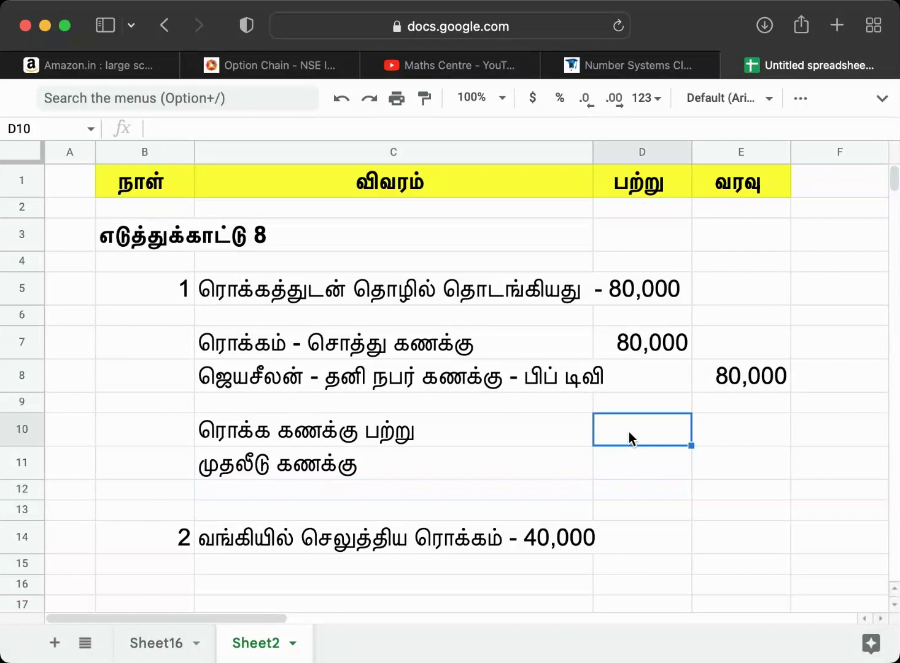
pyautogui.write('80,000')
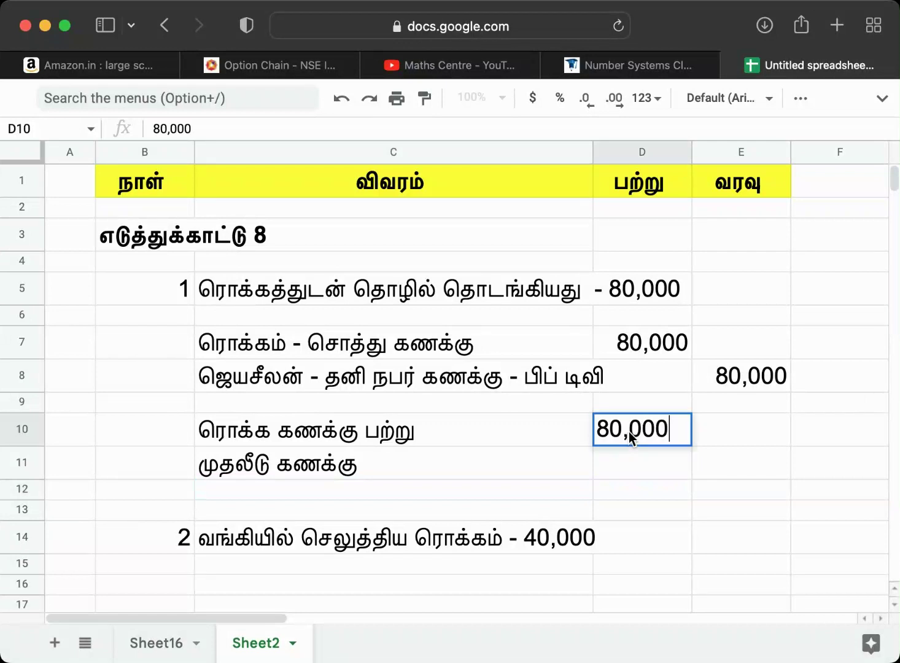
pyautogui.press('Return')
pyautogui.press('Right')
pyautogui.write('80')
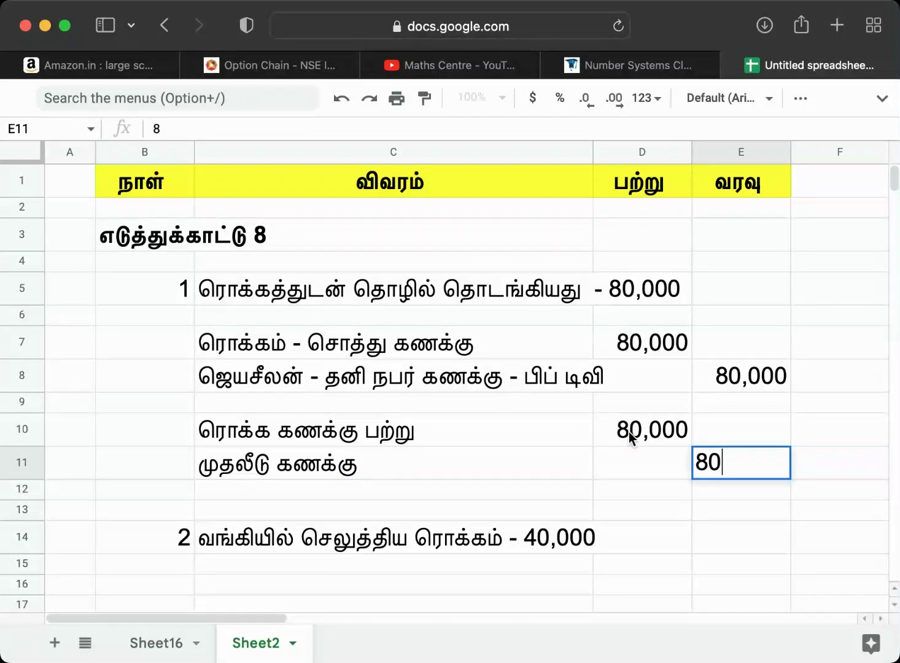
pyautogui.write(',')
pyautogui.press('Return')
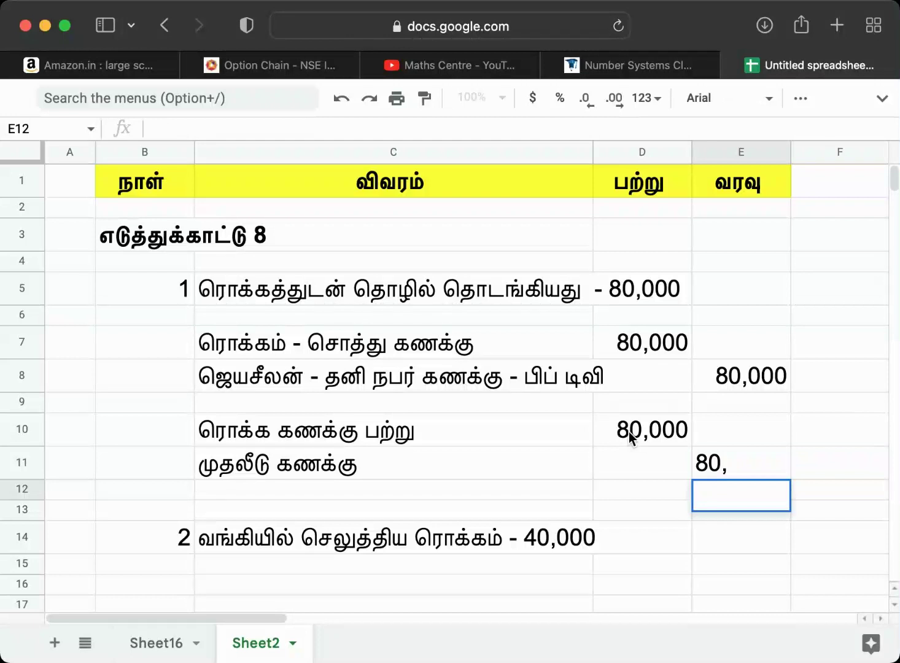
pyautogui.press('Escape')
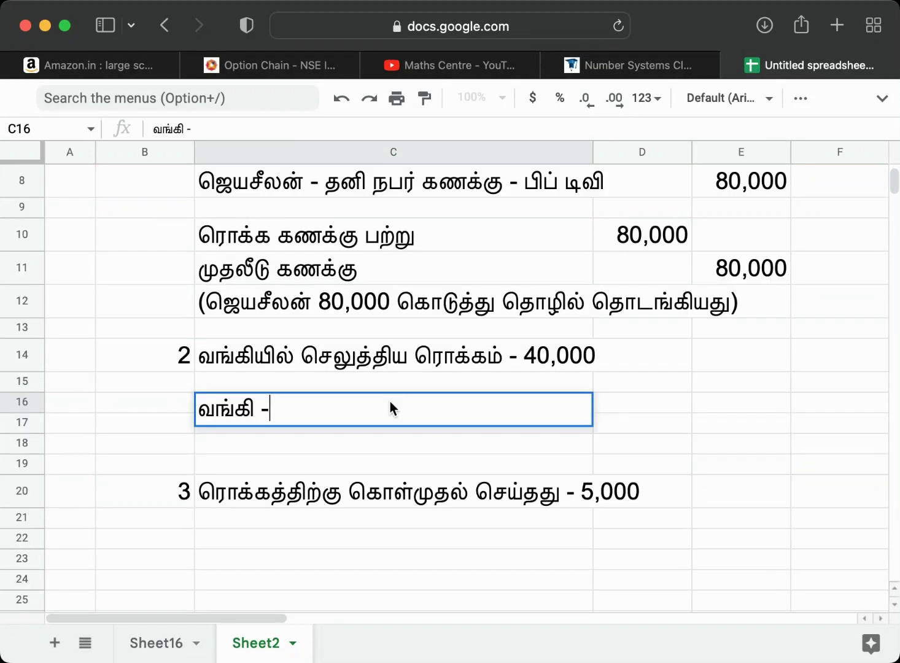
# Step: Complete C16 under the second transaction as "வங்கி - தனி நபர் கணக்கு"
pyautogui.write('thani nab')
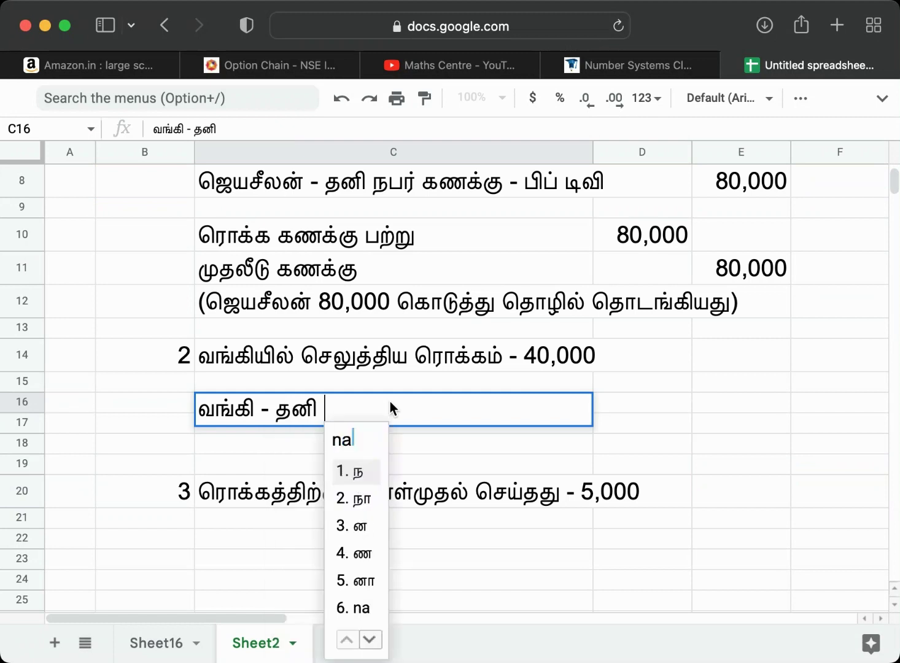
pyautogui.write('ar kanak')
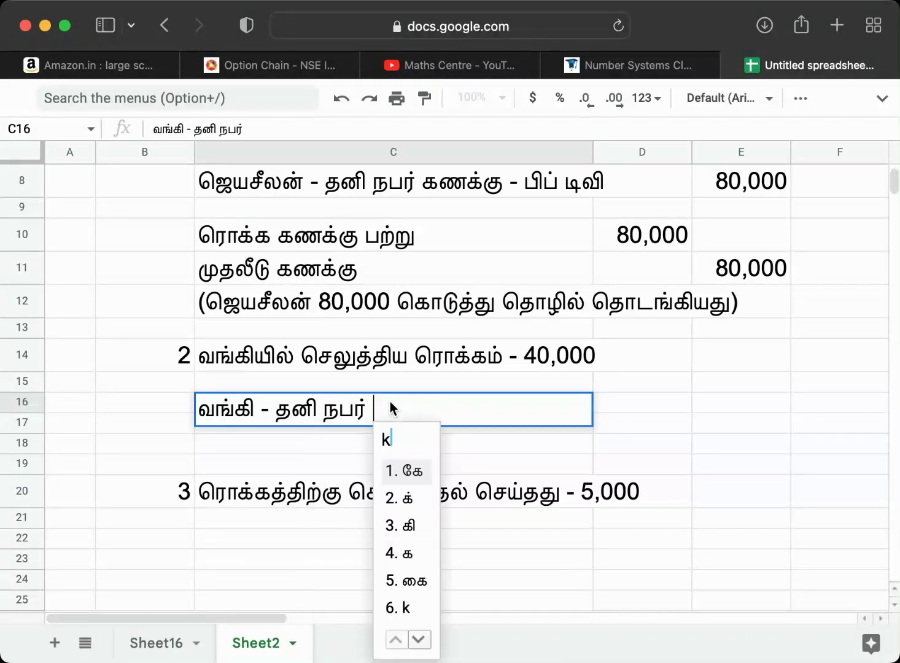
pyautogui.write('ku')
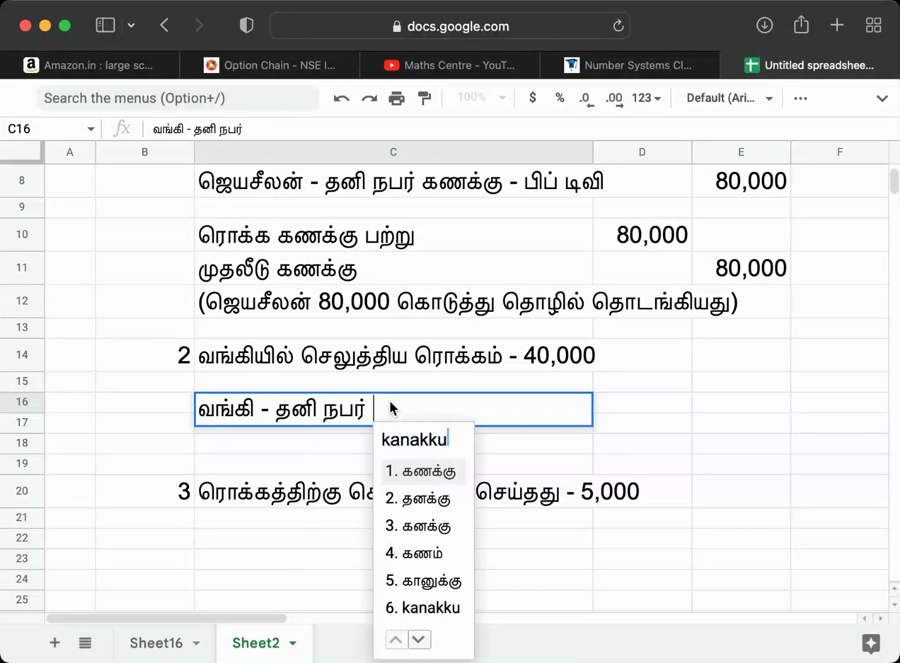
pyautogui.press('Return')
pyautogui.press('Return')
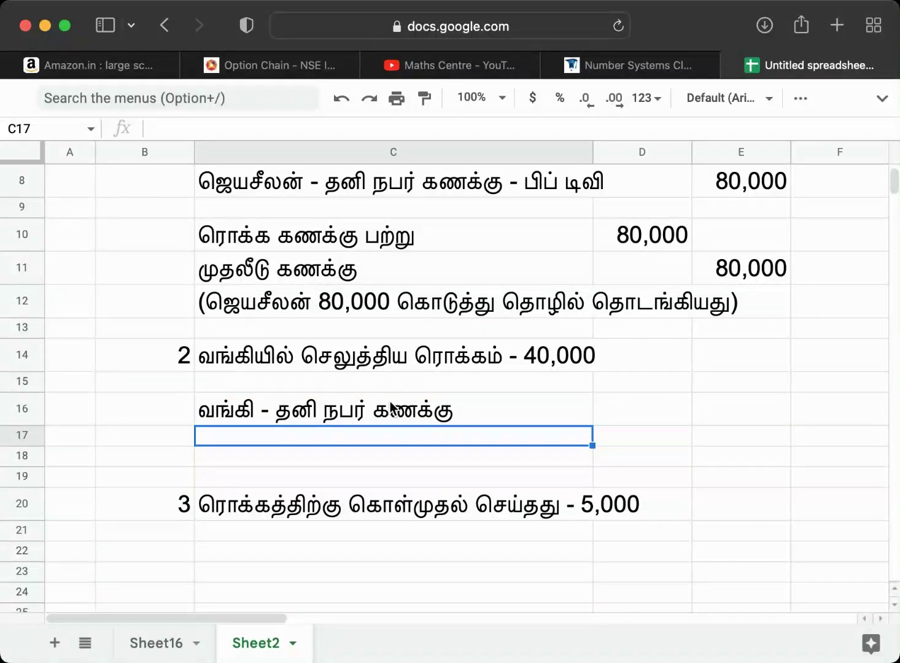
# Step: Enter "ரொக்கம் - சொத்து கணக்கு" in C17 as the second account classification of transaction 2
pyautogui.write('rok')
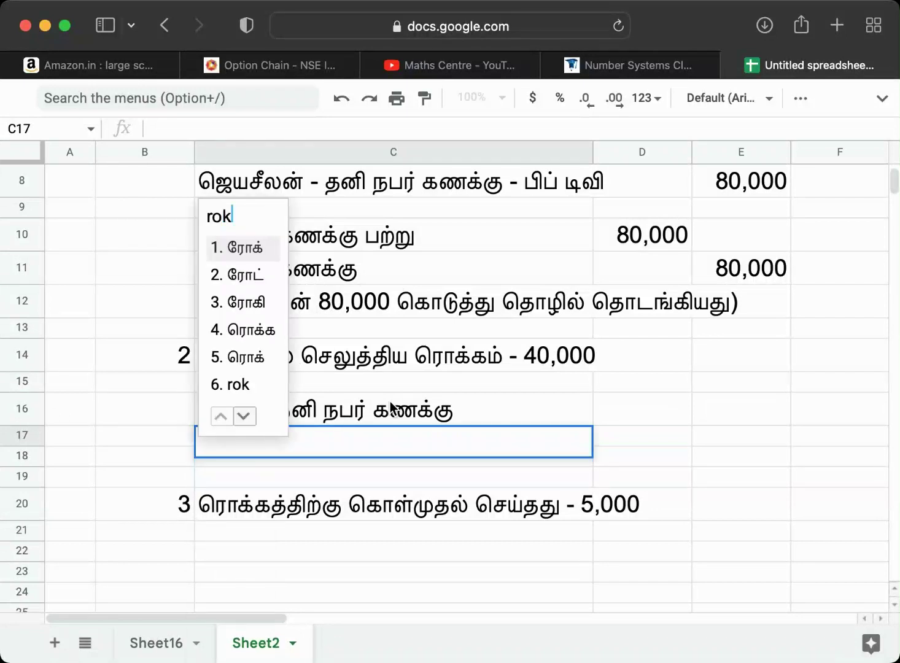
pyautogui.write('kam - sothu ka')
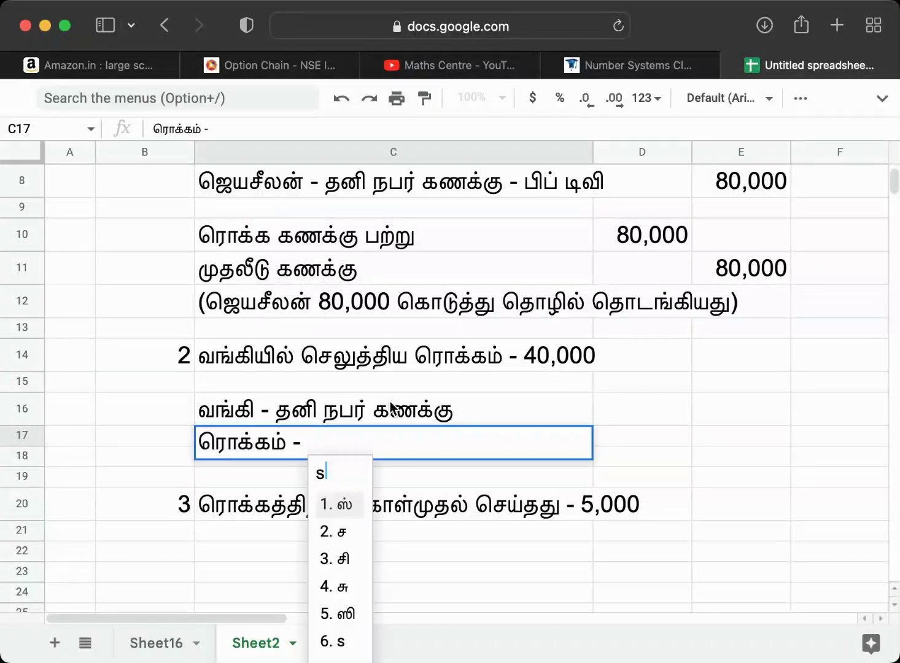
pyautogui.write('nakku')
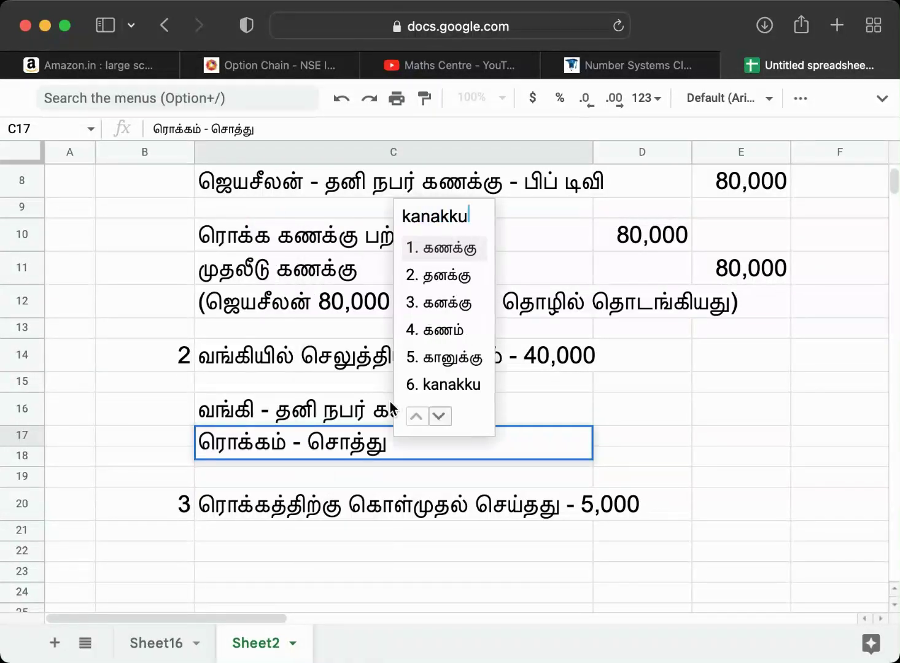
pyautogui.press('Return')
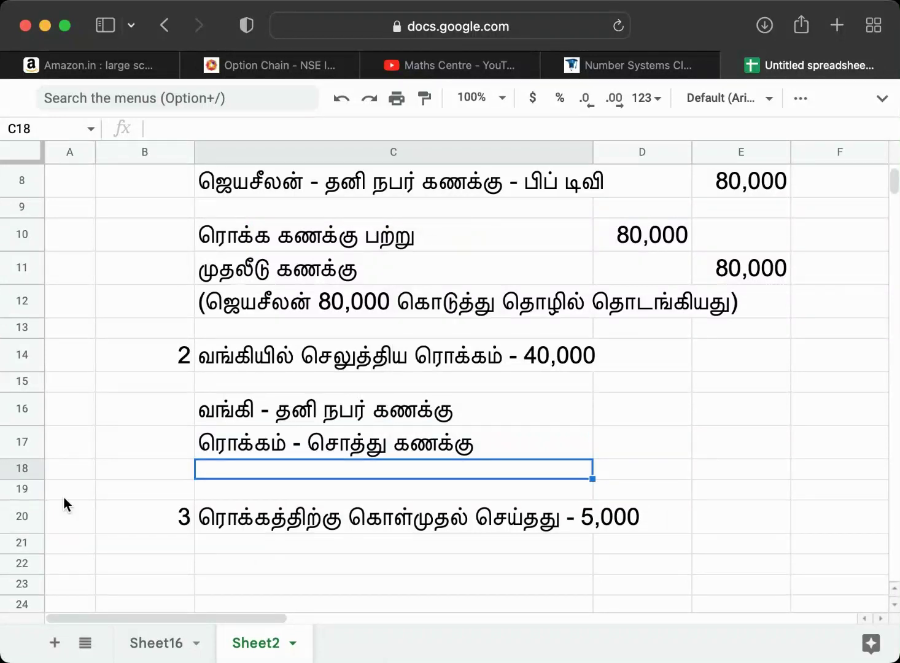
# Step: Insert three blank rows above row 18 to make room before the third transaction
pyautogui.moveTo(29, 472); pyautogui.dragTo(32, 525)
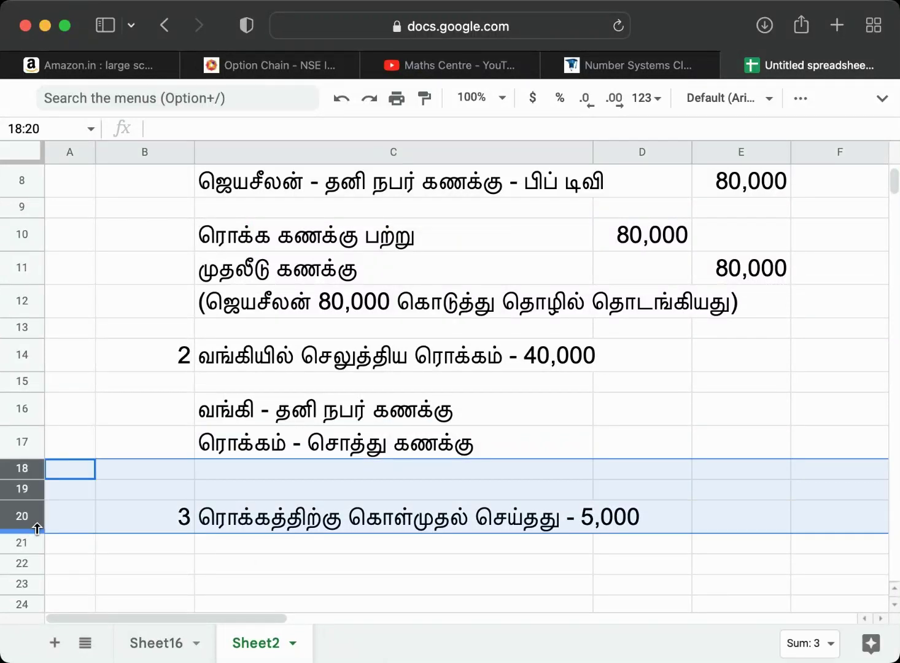
pyautogui.rightClick(162, 495)
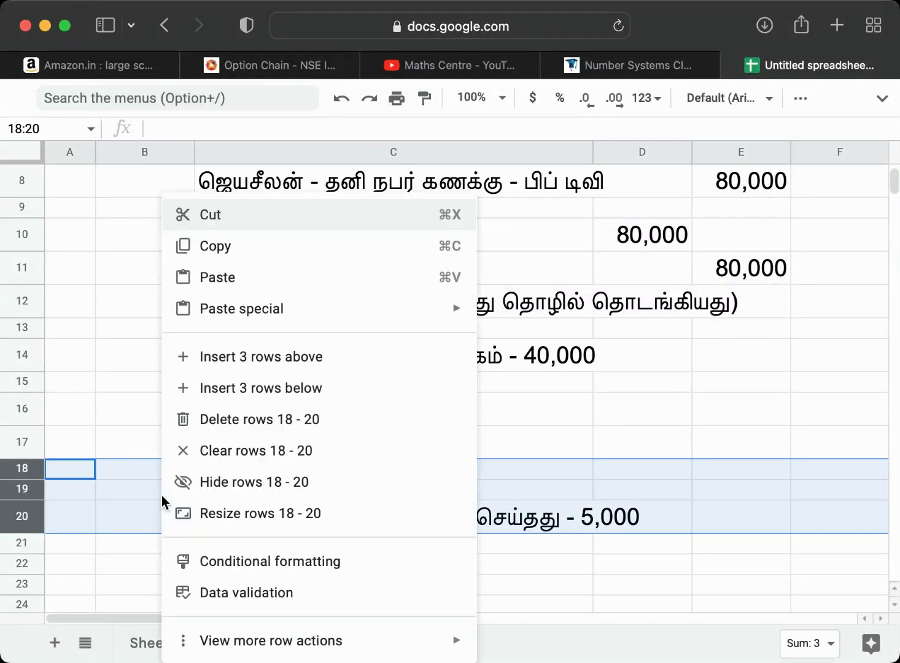
pyautogui.click(243, 357)
# Step: Enter "வங்கி கணக்கு பற்று" in C19 as the debit line of the second journal entry
pyautogui.click(224, 482)
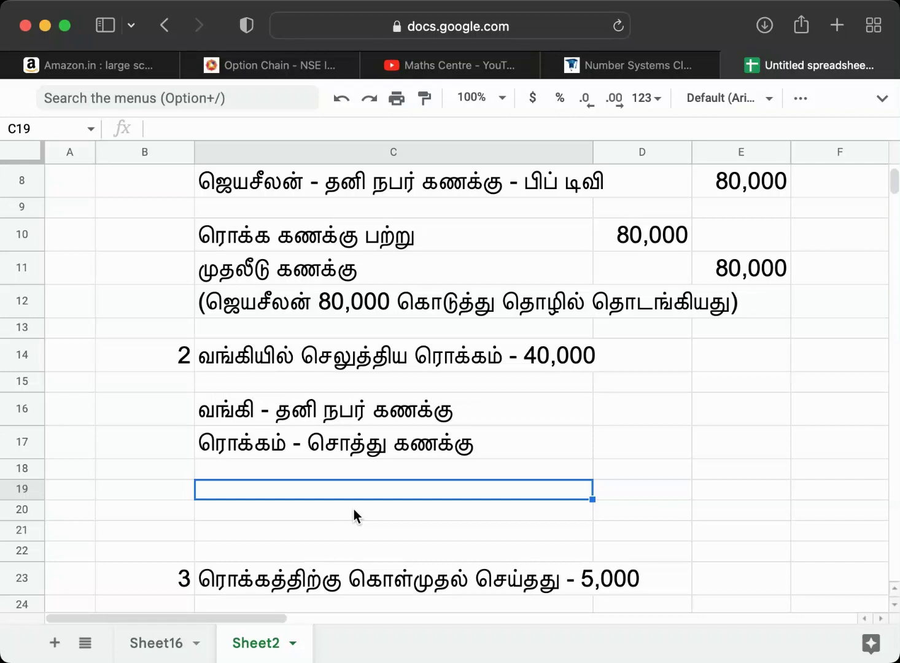
pyautogui.write('vangi')
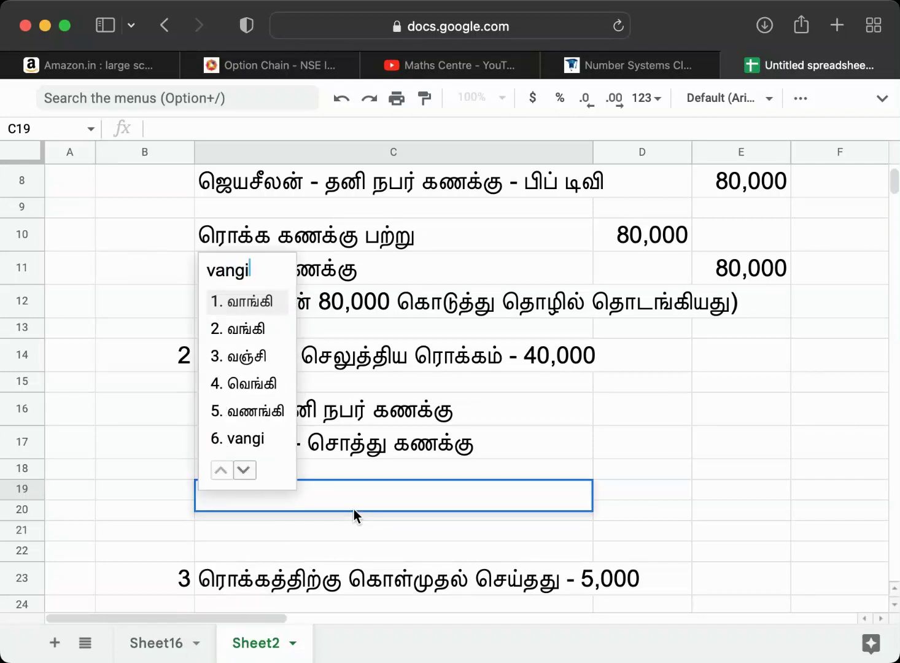
pyautogui.click(249, 331)
pyautogui.write('kanakku ')
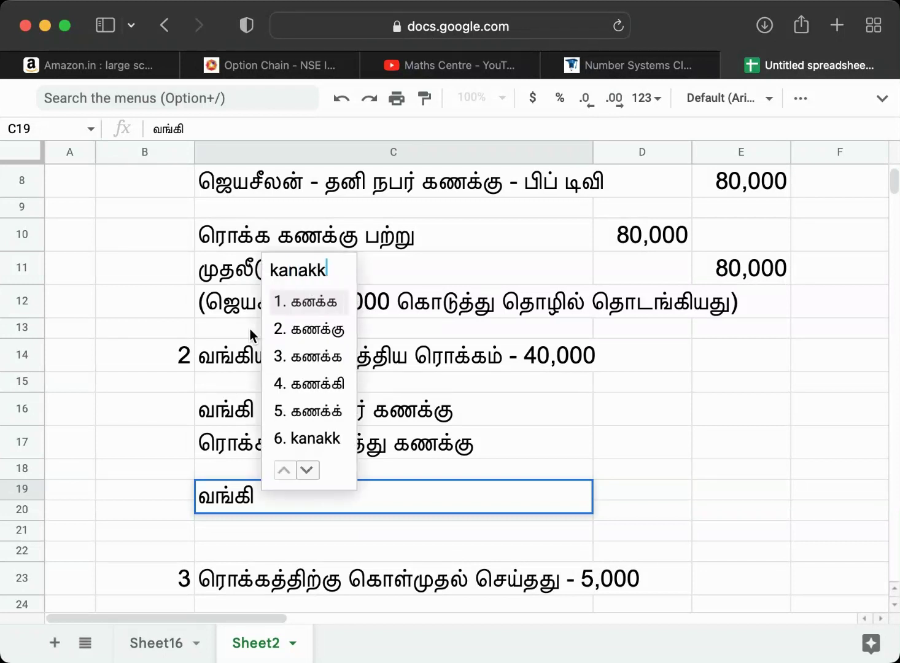
pyautogui.write('patru')
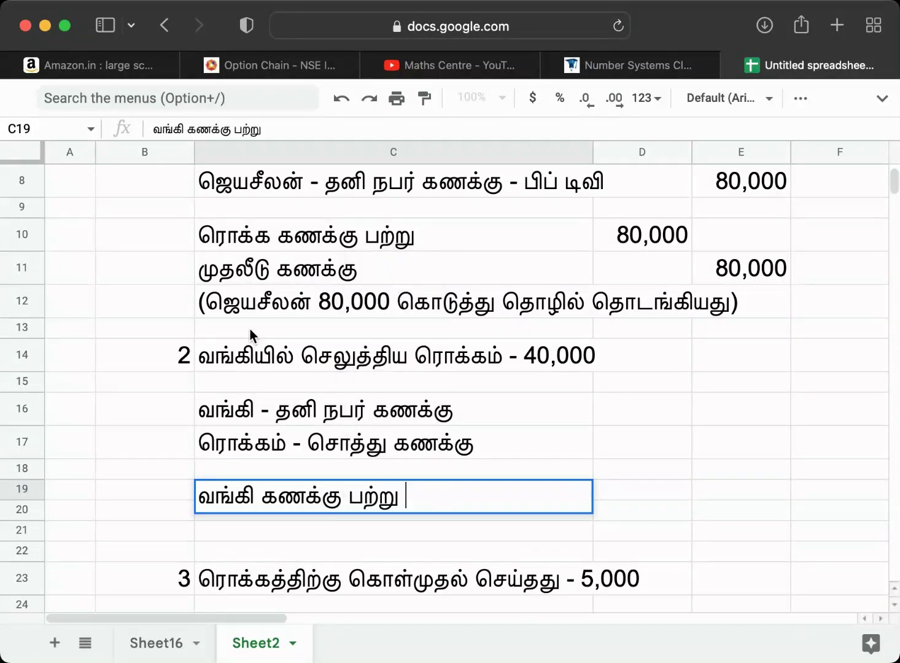
pyautogui.press('Return')
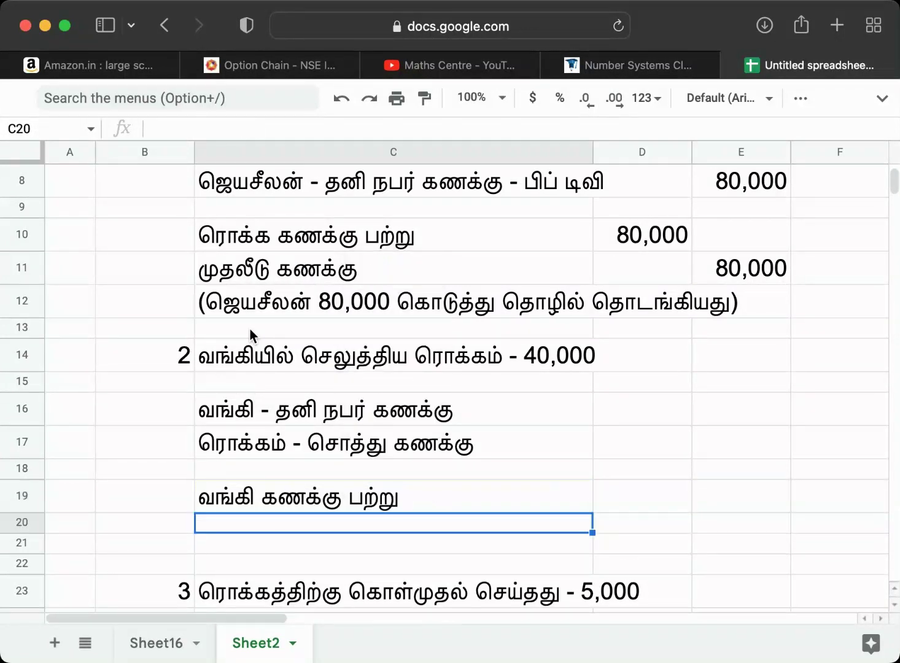
# Step: Enter "ரொக்கம் கணக்கு" in C20 as the credit line of the second journal entry
pyautogui.write('rokkam')
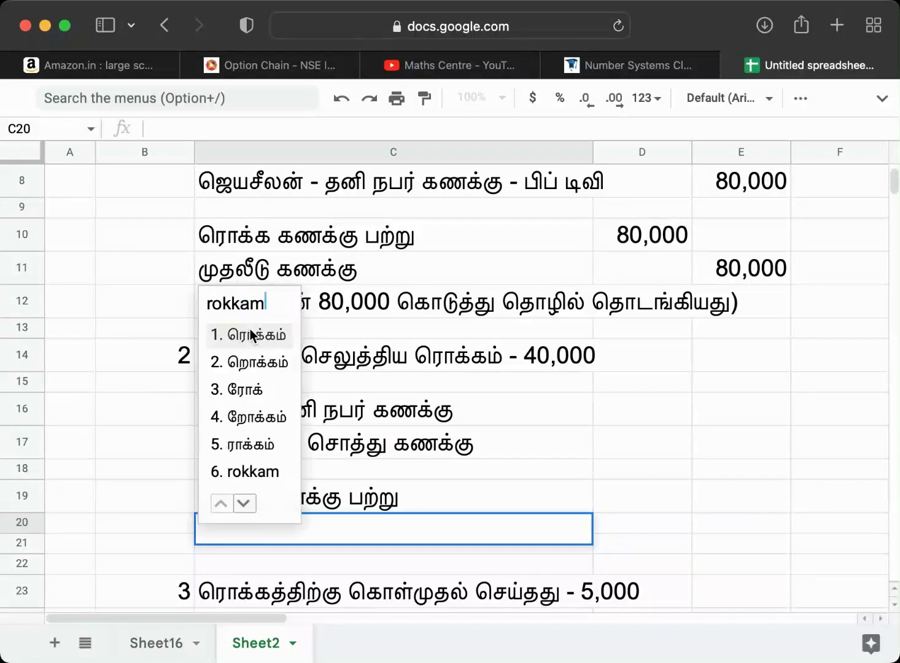
pyautogui.write(' kanakku')
pyautogui.press('Return')
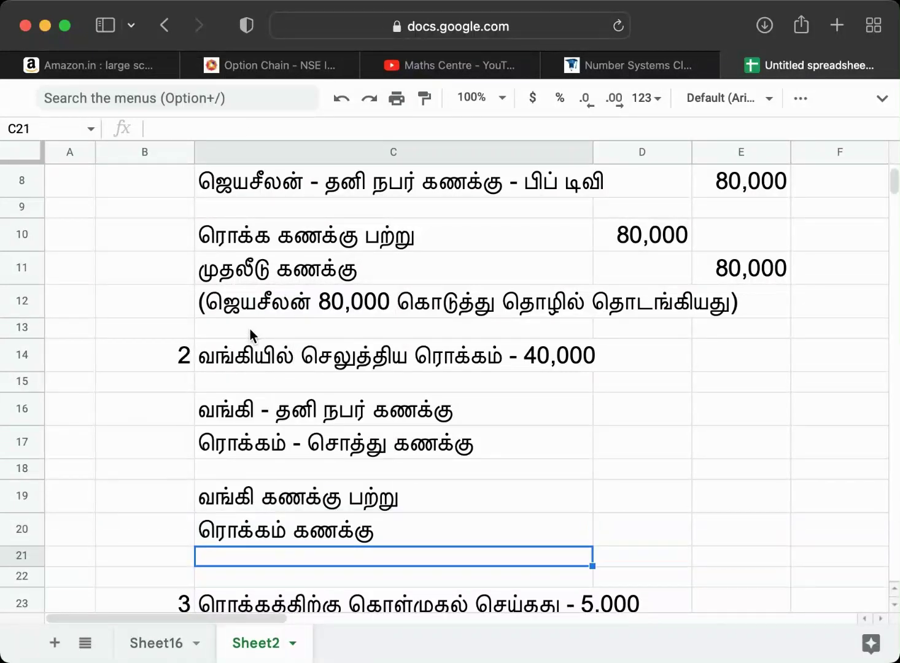
# Step: Enter 40,000 as the பற்று amount in D19 and 40,000 as the வரவு amount in E20
pyautogui.click(650, 487)
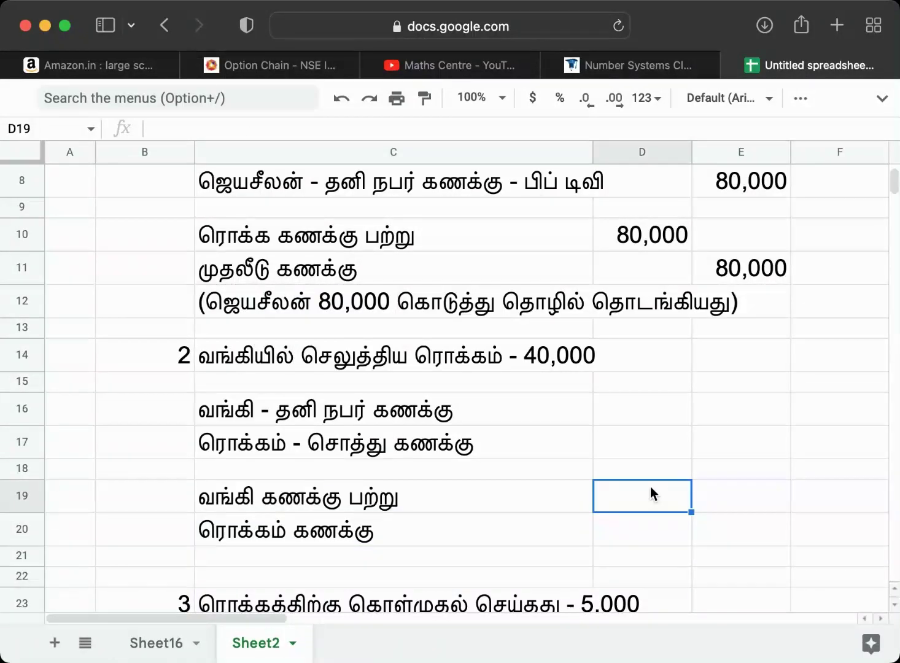
pyautogui.write('40,000')
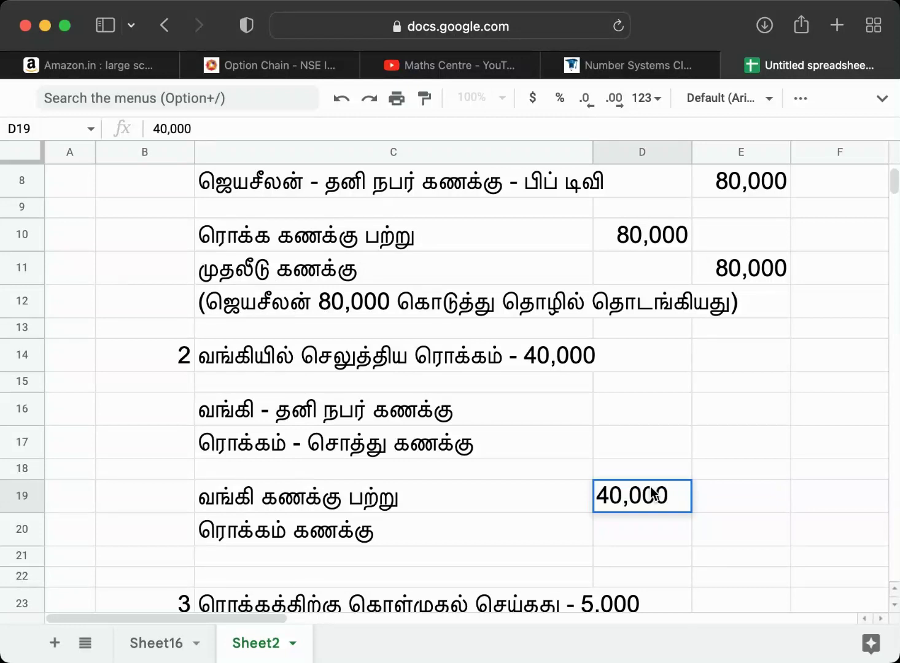
pyautogui.press('Tab')
pyautogui.press('Down')
pyautogui.write('40,000')
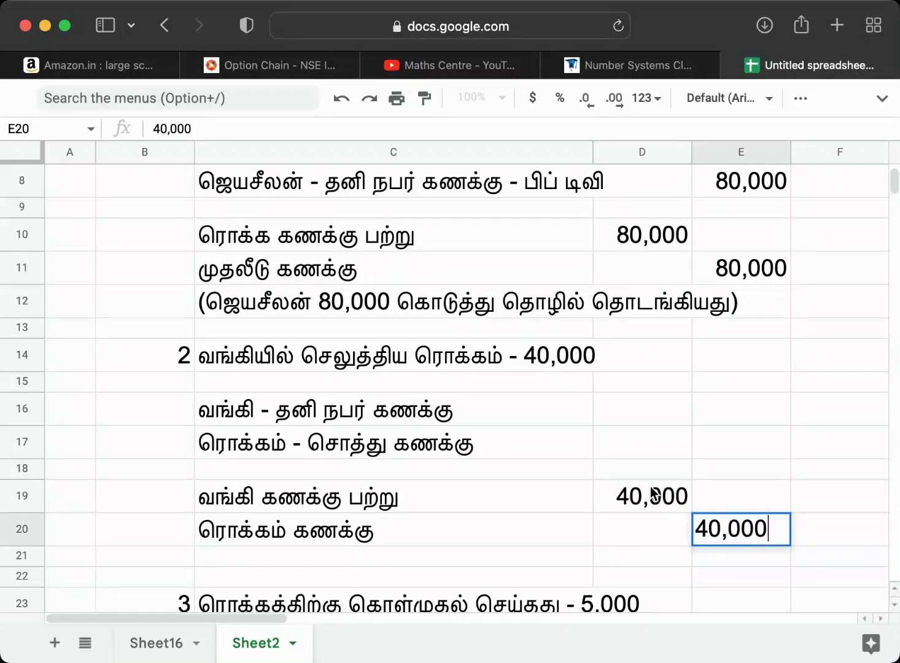
pyautogui.press('Return')
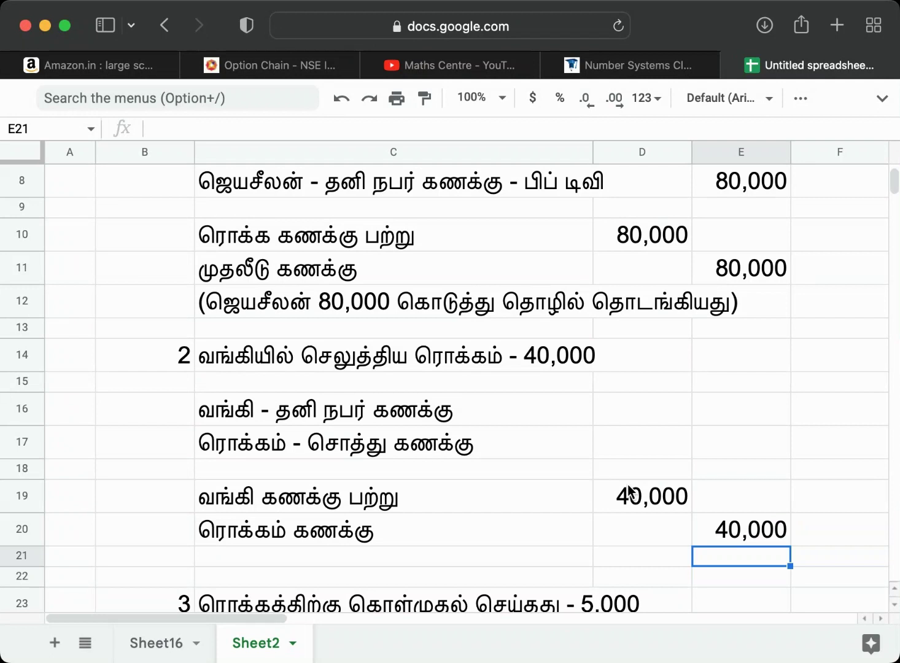
pyautogui.click(645, 240)
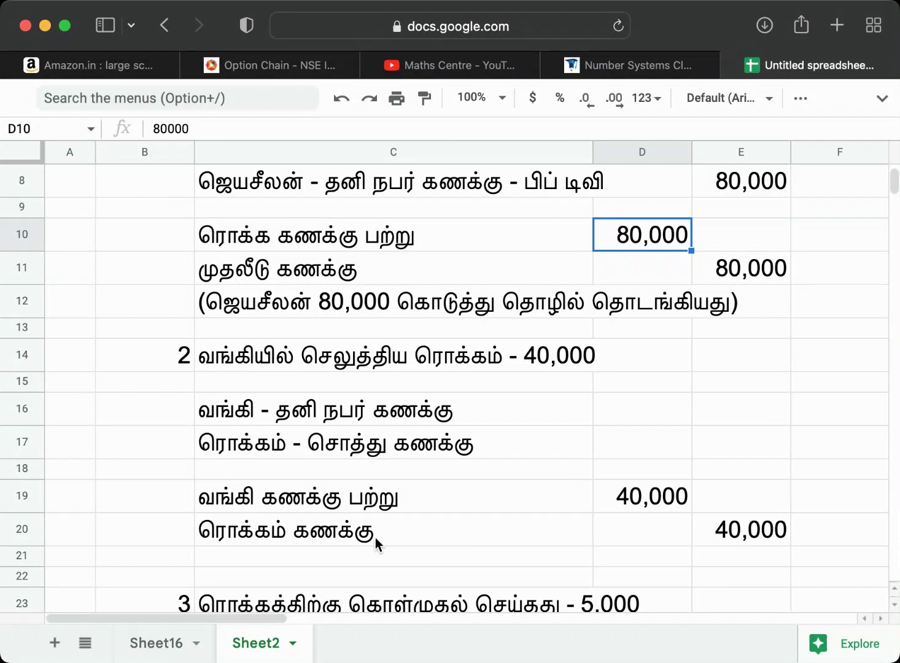
pyautogui.click(752, 531)
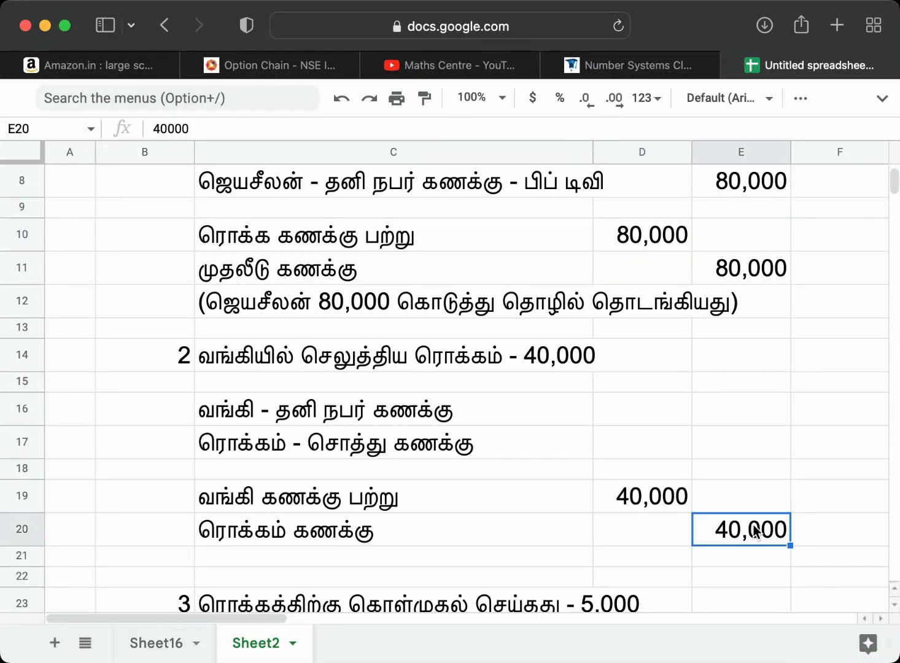
pyautogui.click(630, 239)
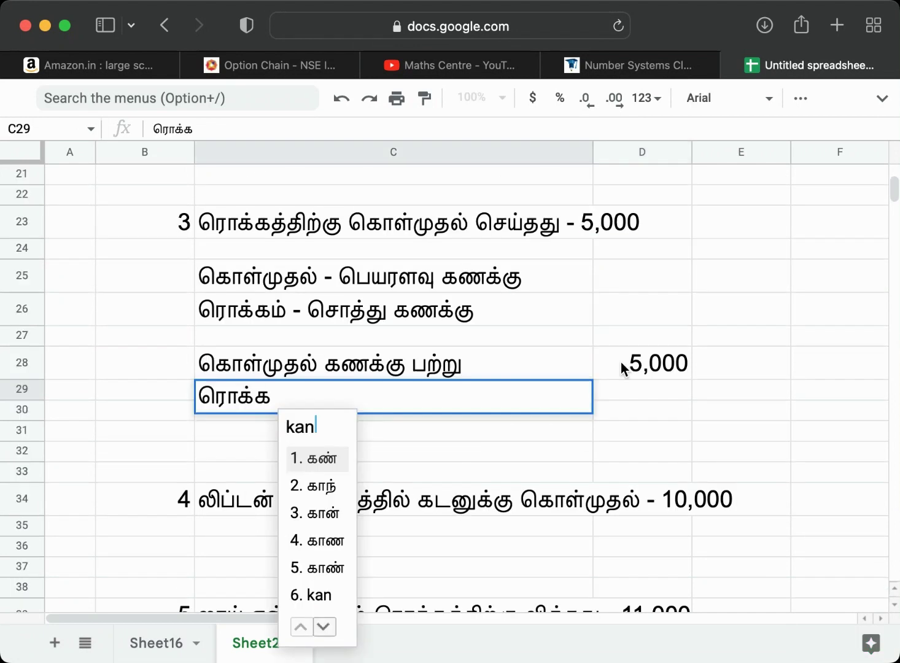
# Step: Complete the credit line in C29 as "ரொக்க கணக்கு" and enter 5,000 as its வரவு amount in E29
pyautogui.write('akku')
pyautogui.press('Return')
pyautogui.press('Return')
pyautogui.click(731, 399)
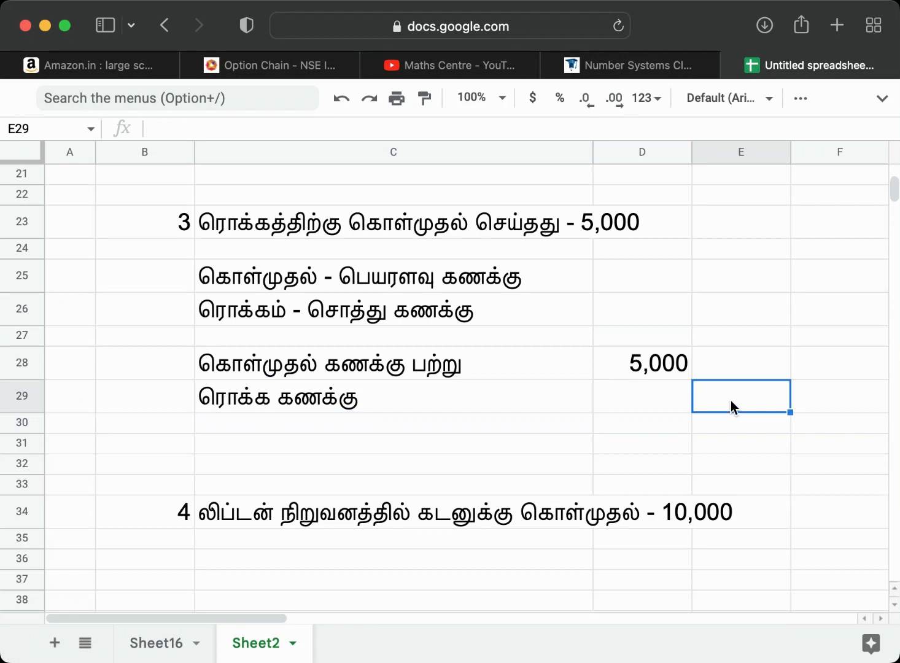
pyautogui.write('5,000')
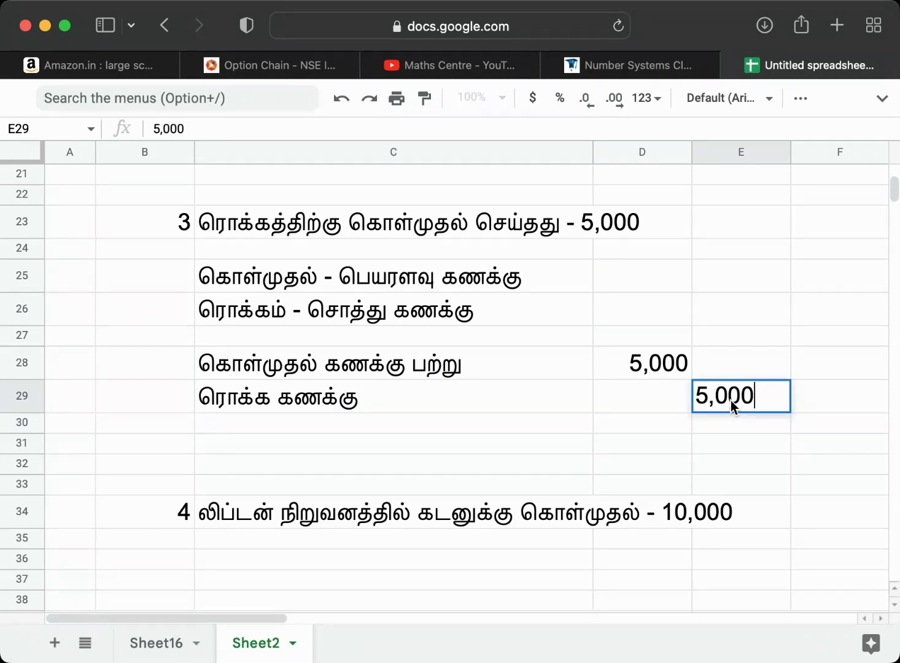
pyautogui.press('Return')
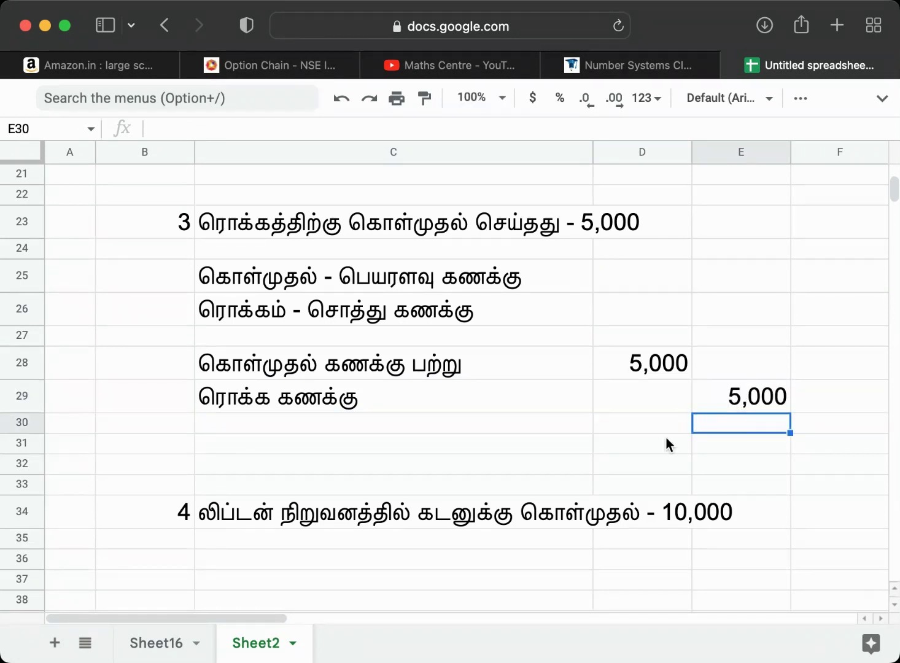
# Step: Insert four blank rows above row 36, between transactions 4 and 5
pyautogui.scroll(5, 409, 437)
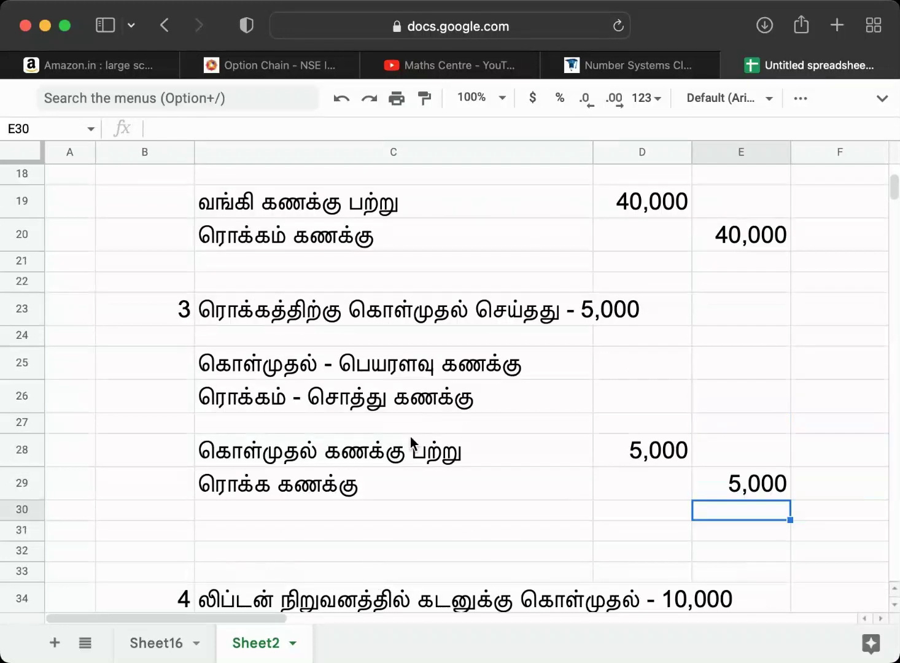
pyautogui.scroll(5, 410, 436)
pyautogui.scroll(-12, 410, 437)
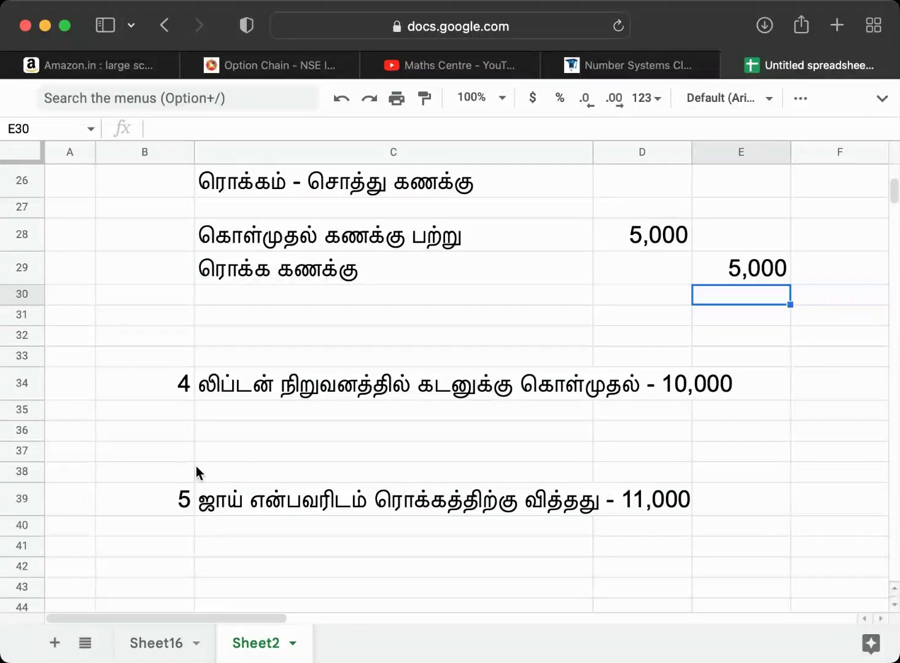
pyautogui.moveTo(25, 430); pyautogui.dragTo(28, 485)
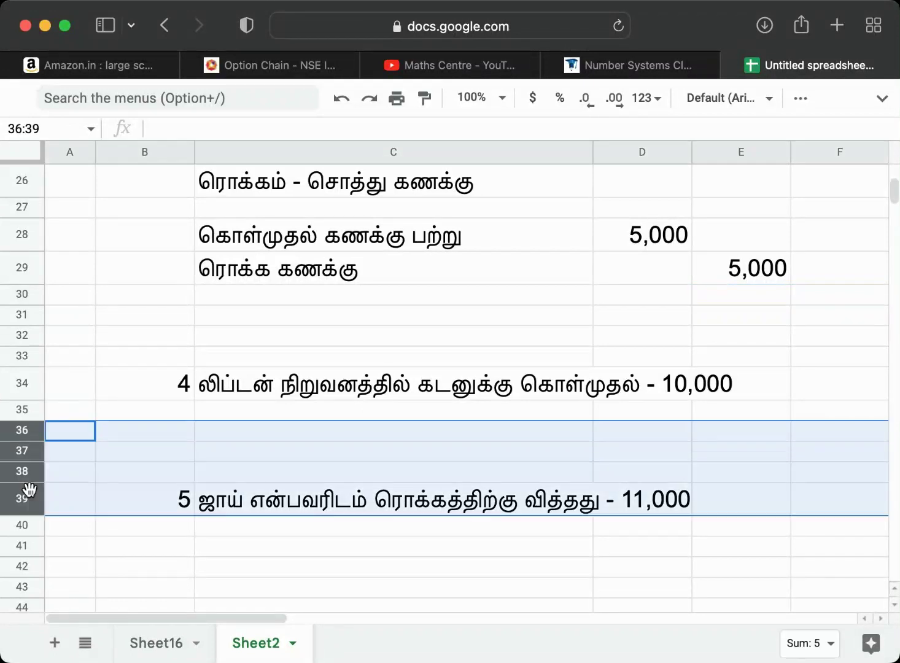
pyautogui.rightClick(157, 465)
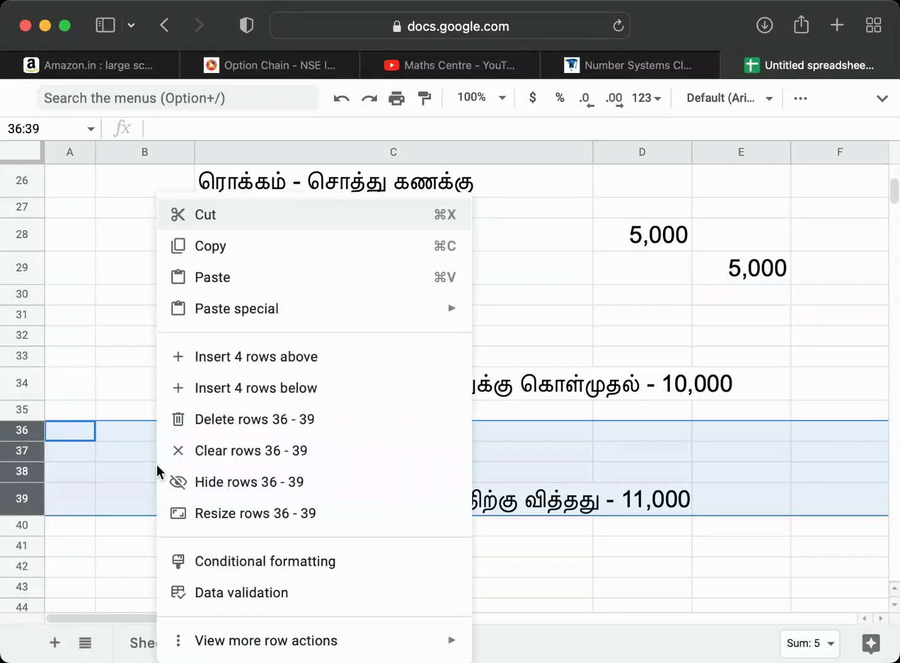
pyautogui.click(212, 362)
# Step: Enter "கொள்முதல் - பெயரளவு கணக்கு" in C36 as the first account classification of transaction 4
pyautogui.click(327, 428)
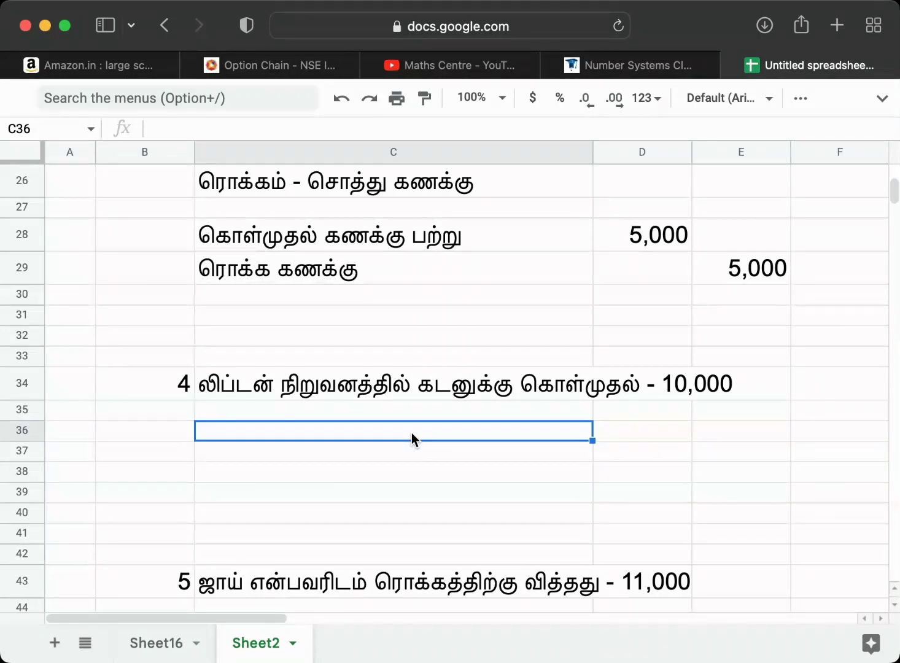
pyautogui.write('kolmuthal ')
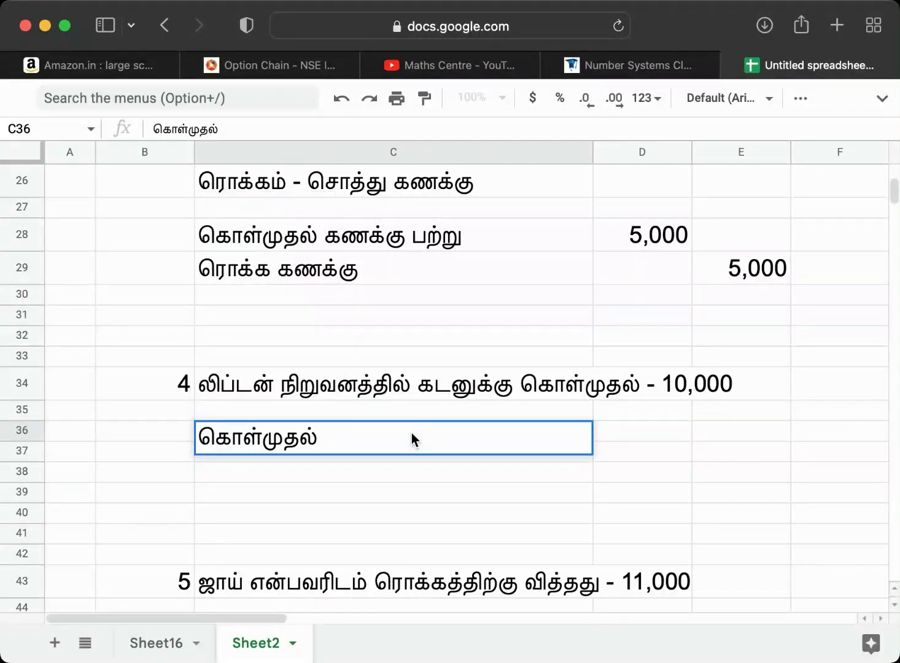
pyautogui.write('- ')
pyautogui.write('payarala')
pyautogui.write('vu kanakku')
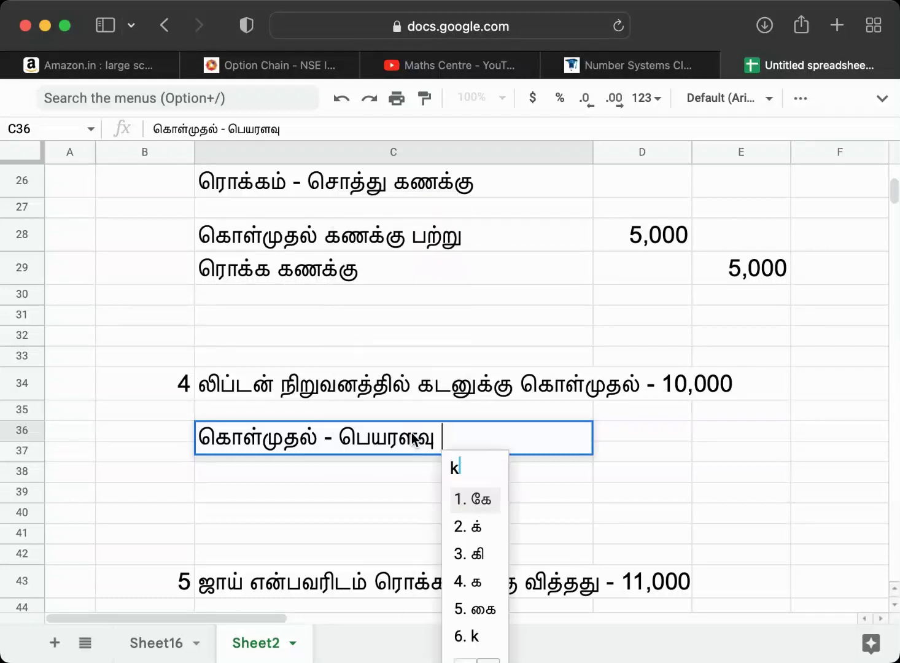
pyautogui.press('Return')
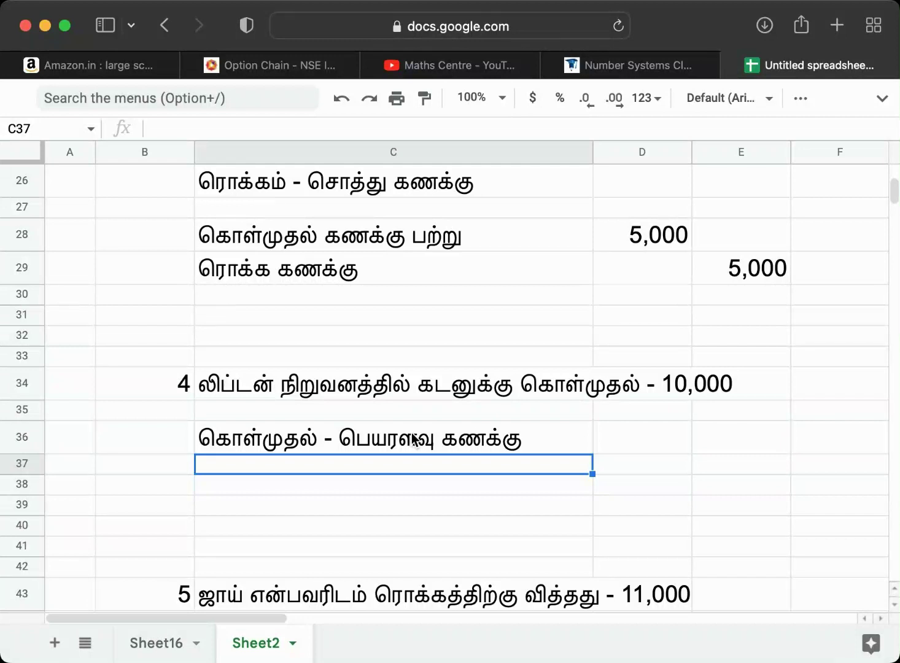
# Step: Enter "லிப்டன் - தனி நபர் கணக்கு" in C37 as the second account classification of transaction 4
pyautogui.write('lipton')
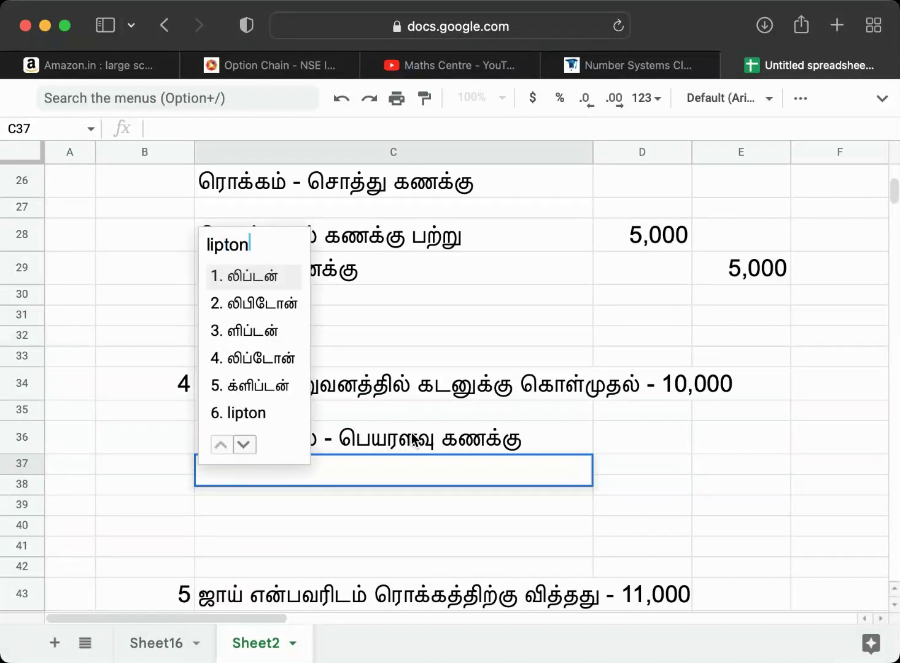
pyautogui.write(' - thani ')
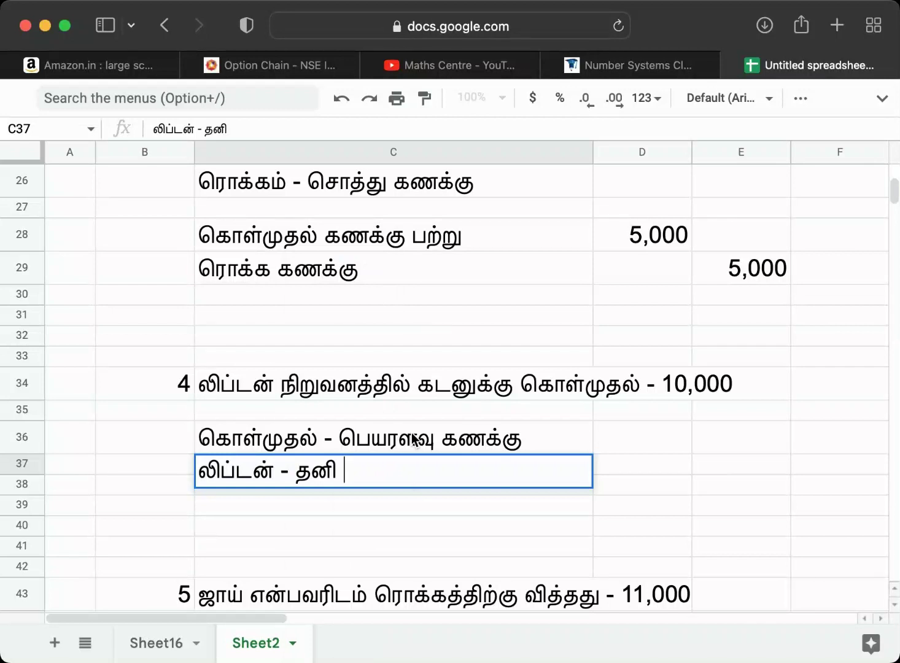
pyautogui.write('napar kanakku')
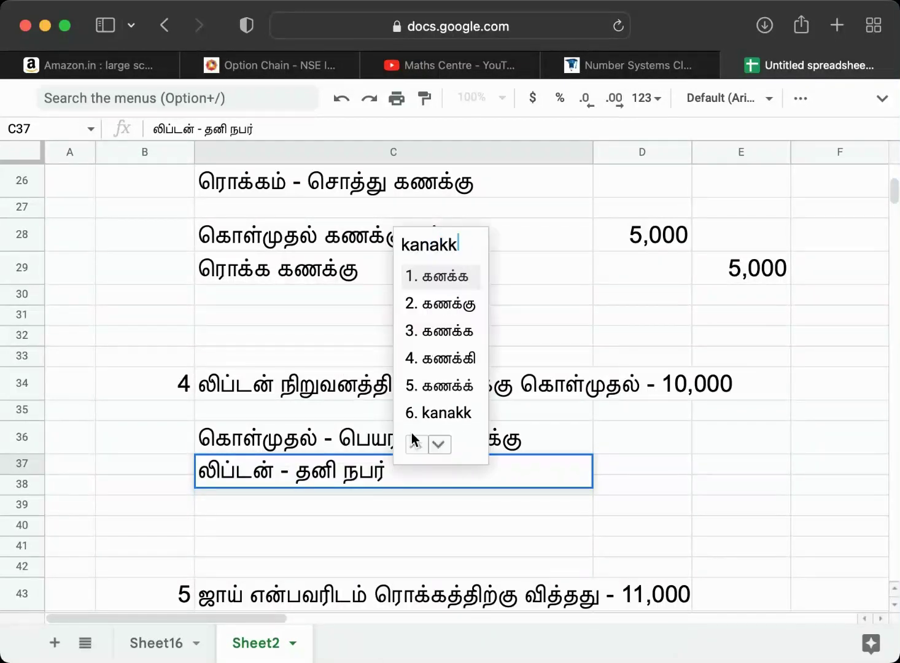
pyautogui.press('Return')
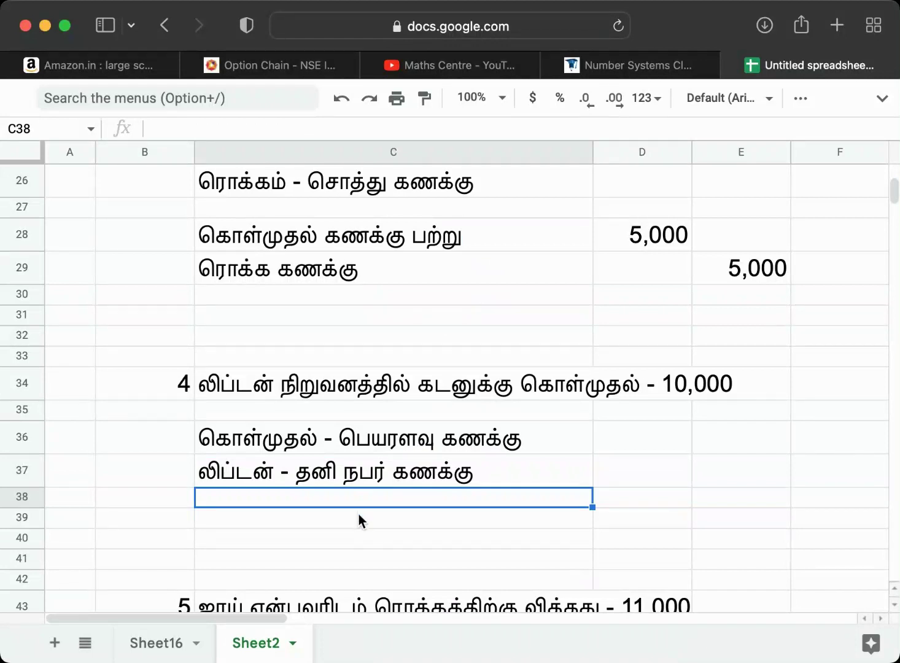
# Step: Copy the purchase debit line with its amount from C28:D28 to C39:D39 for transaction 4
pyautogui.scroll(-3, 360, 515)
pyautogui.scroll(3, 351, 487)
pyautogui.click(268, 239)
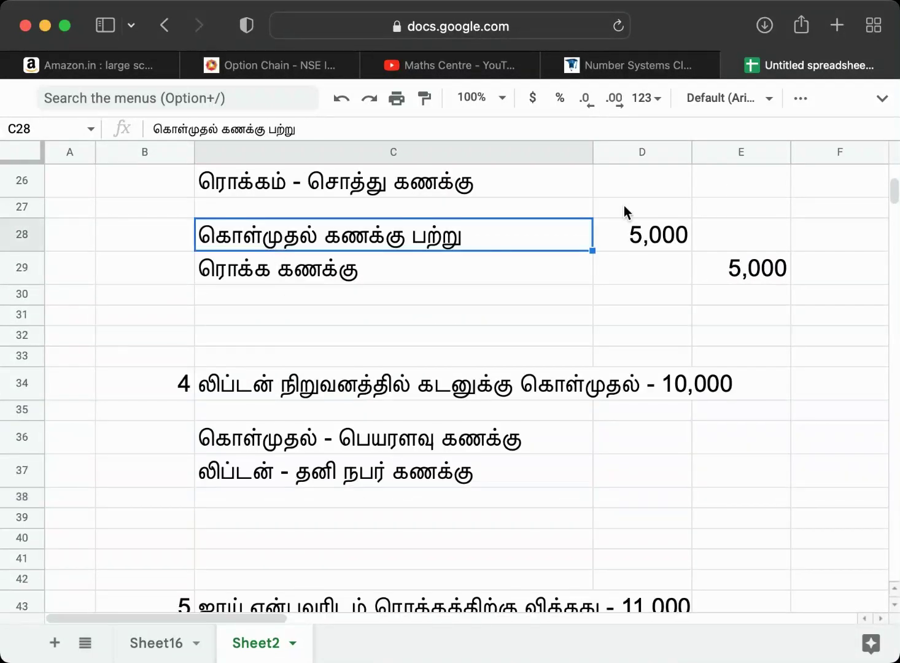
pyautogui.keyDown('shift'); pyautogui.click(647, 234); pyautogui.keyUp('shift')
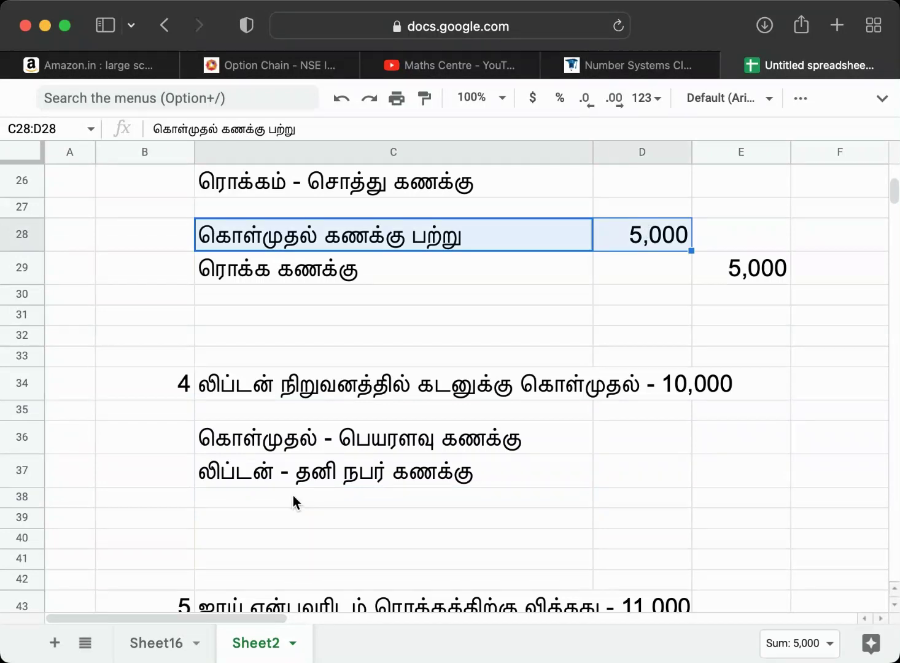
pyautogui.press('super+c')
pyautogui.click(239, 515)
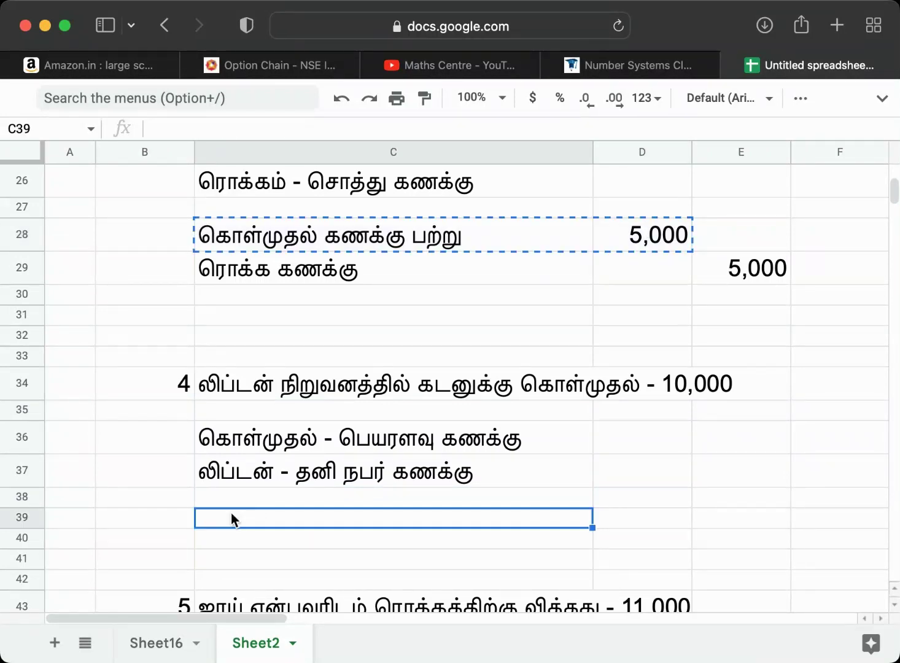
pyautogui.press('super+v')
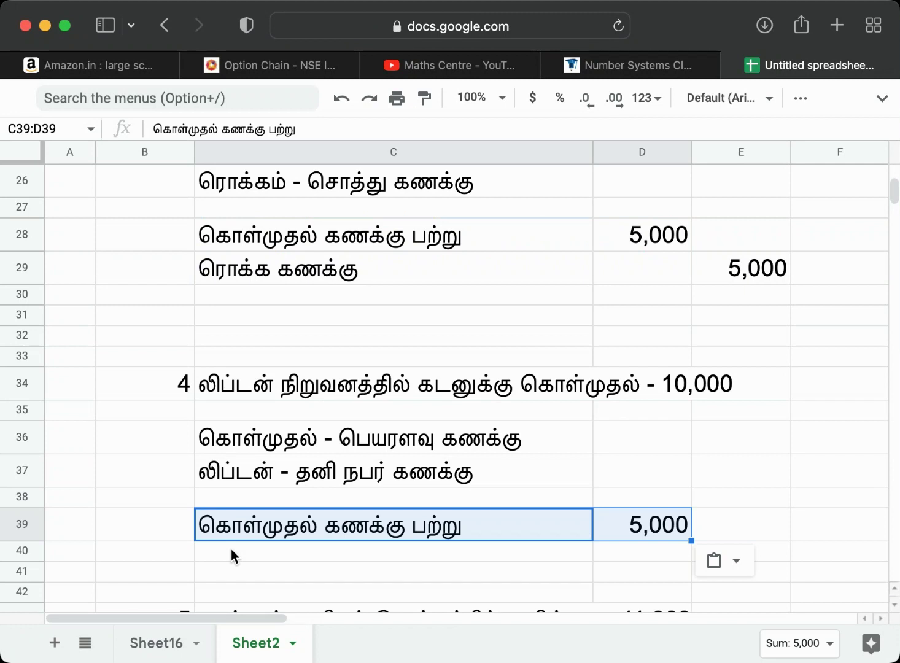
pyautogui.click(231, 550)
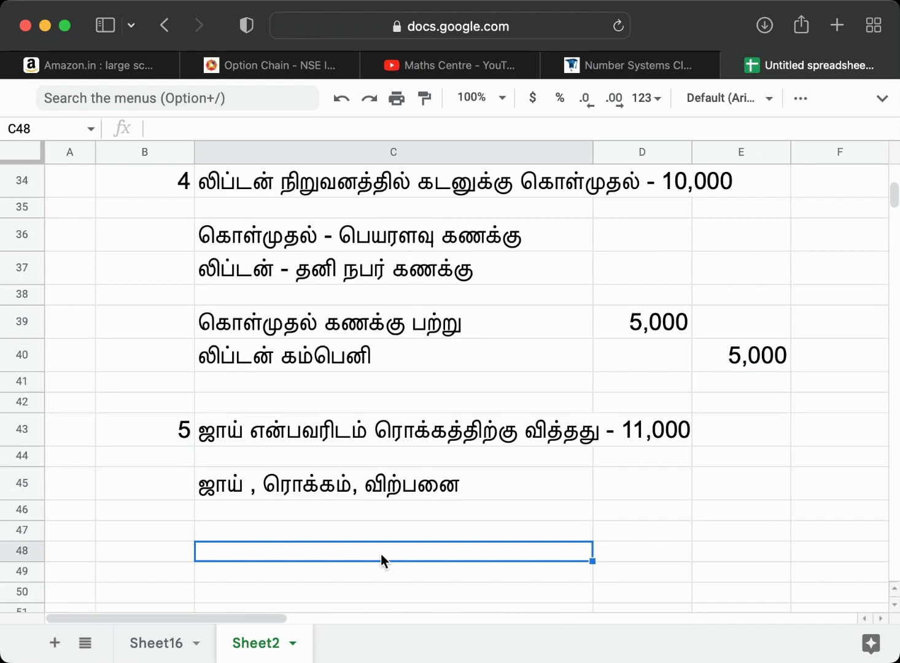
# Step: Enter "ரொக்கம் கணக்கு பற்று" in C47 as the debit line of transaction 5
pyautogui.press('Up')
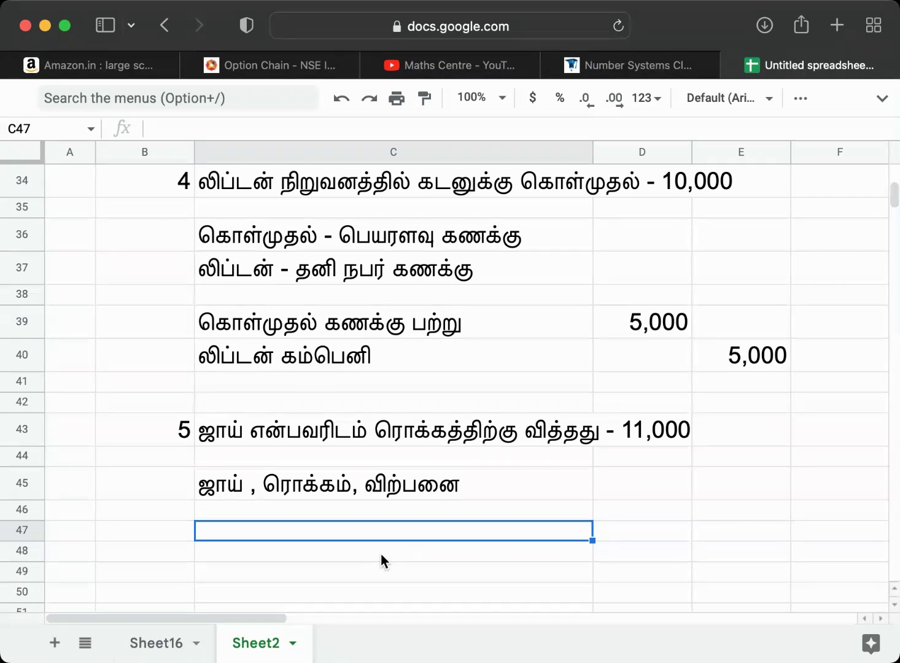
pyautogui.write('rokkam')
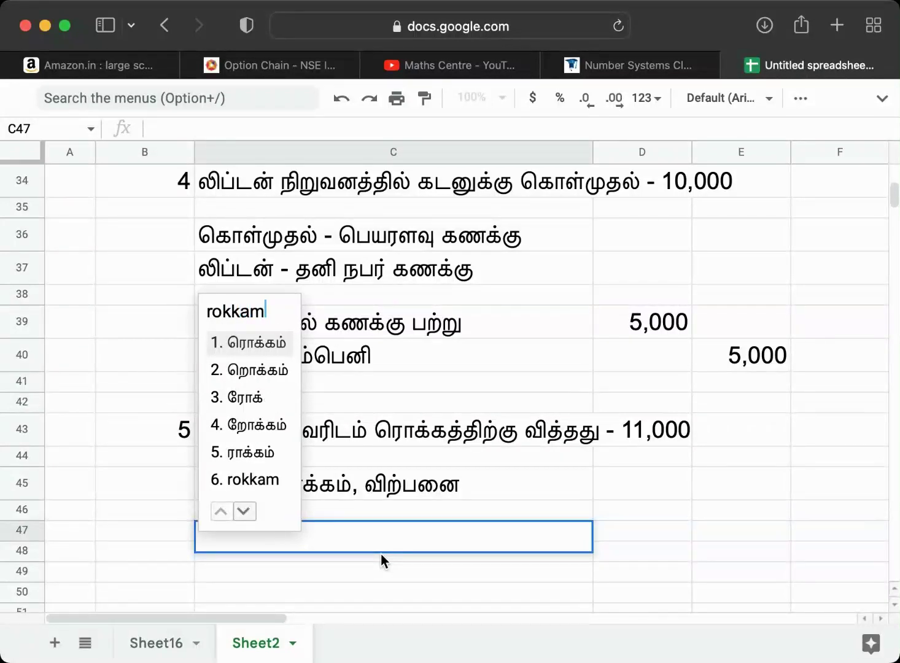
pyautogui.write(' kanak pat')
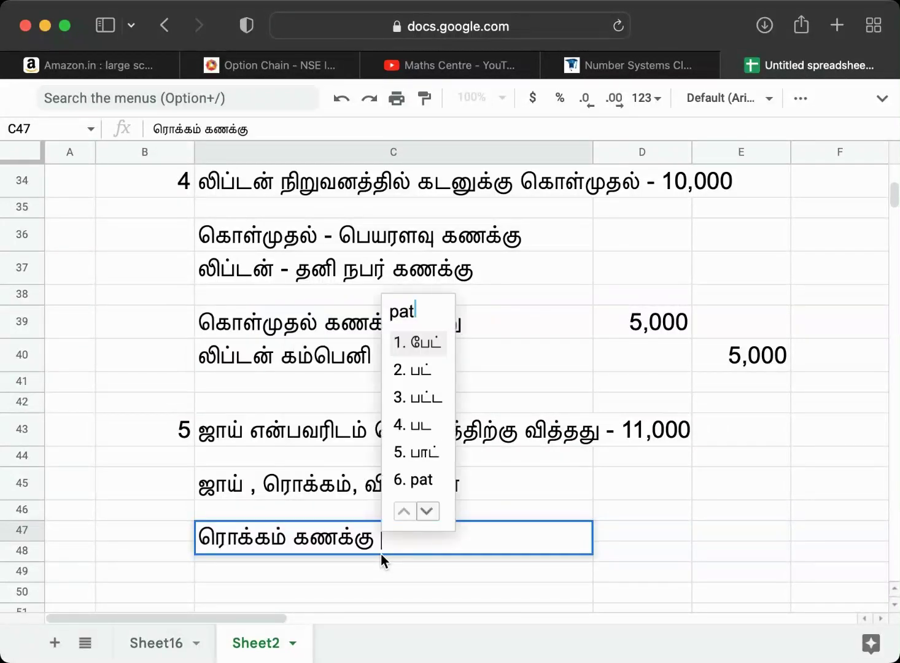
pyautogui.write('ru')
pyautogui.press('Return')
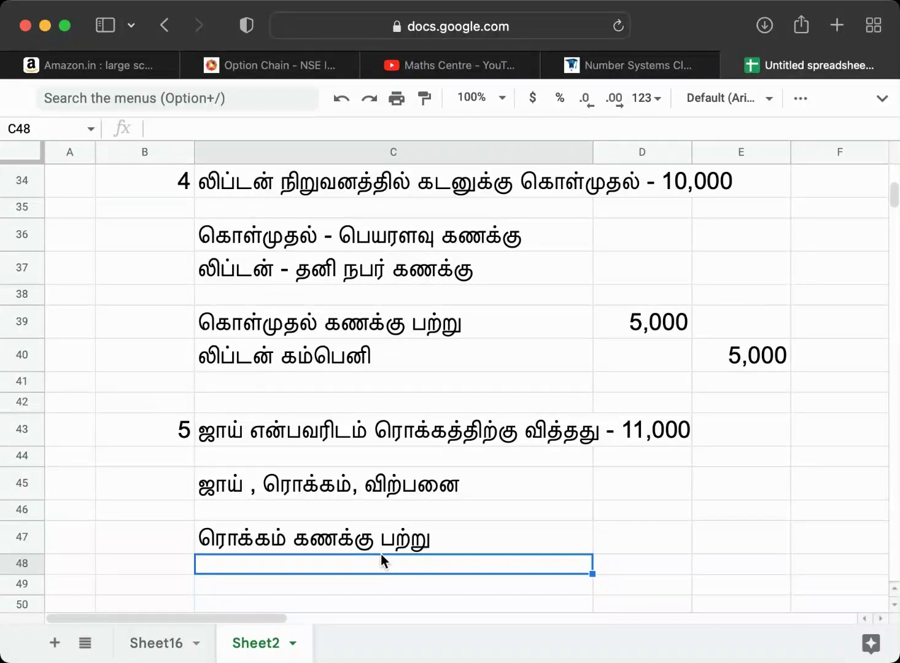
# Step: Enter "விற்பனை கணக்கு" in C48 as the credit line of transaction 5
pyautogui.write('virpanai kanakku')
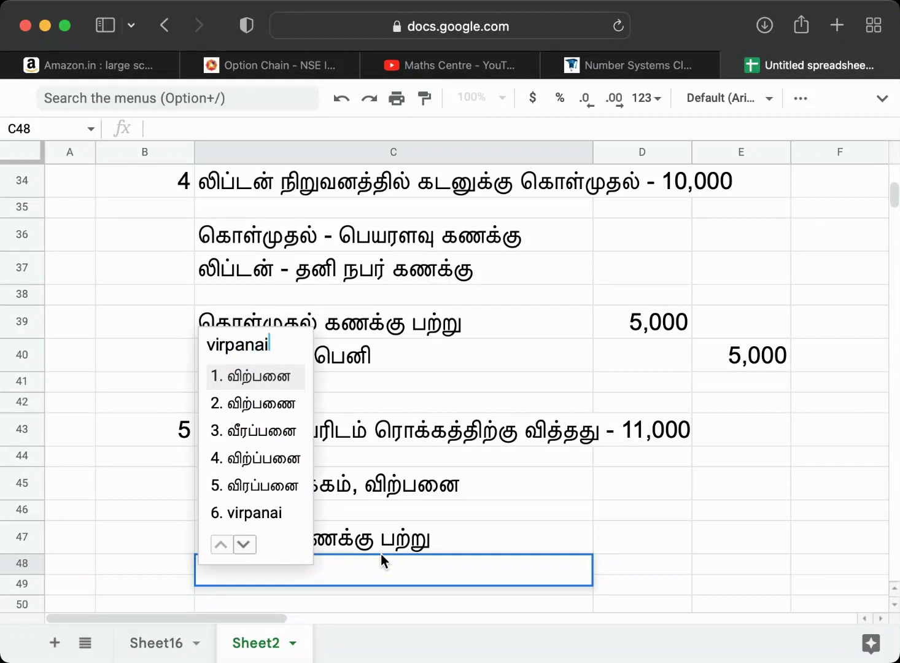
pyautogui.press('Return')
pyautogui.press('Return')
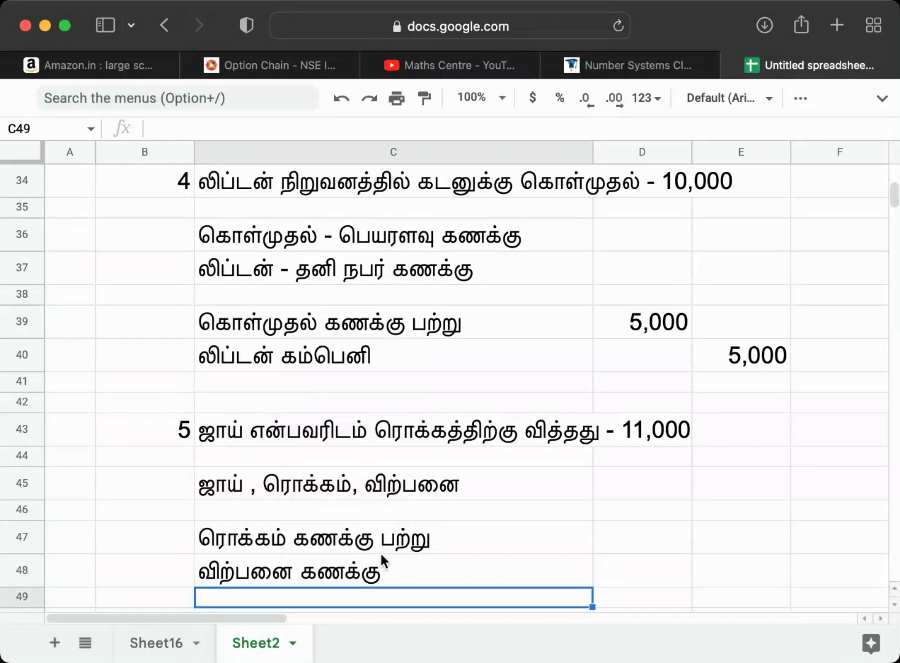
# Step: Enter 11,000 as the debit amount in D47 and 11,000 as the credit amount in E48
pyautogui.click(627, 536)
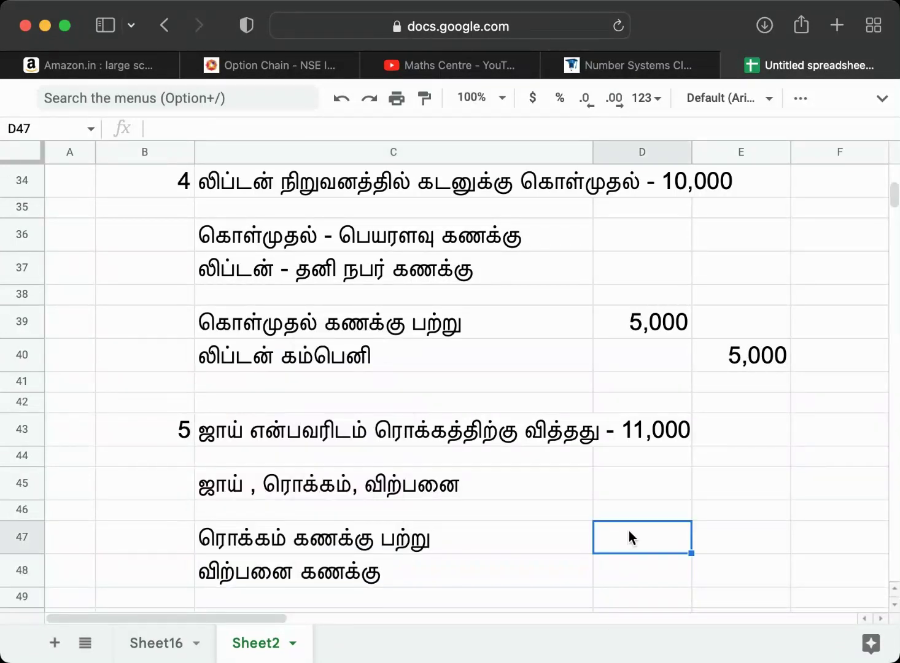
pyautogui.write('11,000')
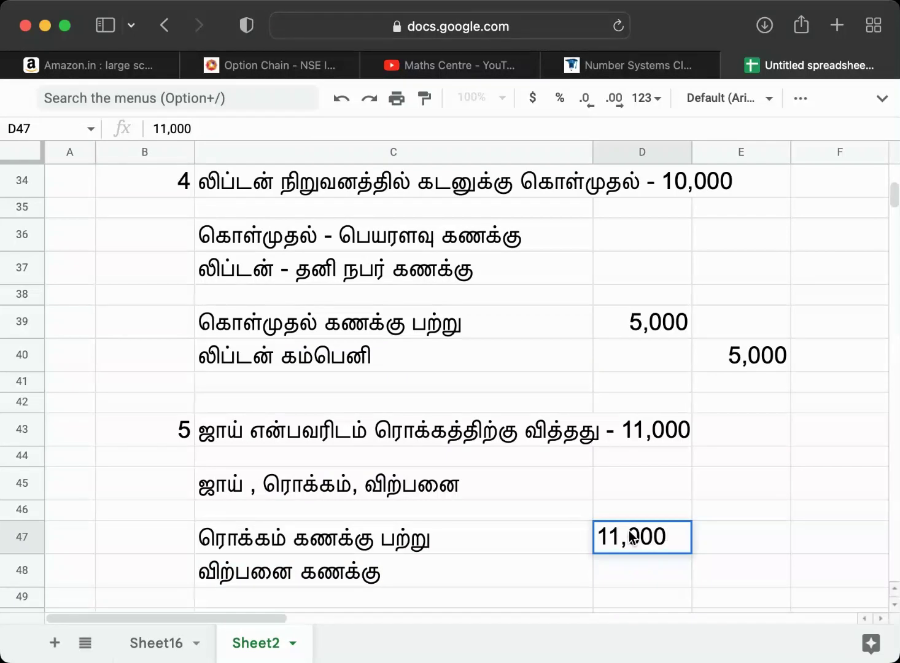
pyautogui.press('Tab')
pyautogui.press('Down')
pyautogui.write('11,000')
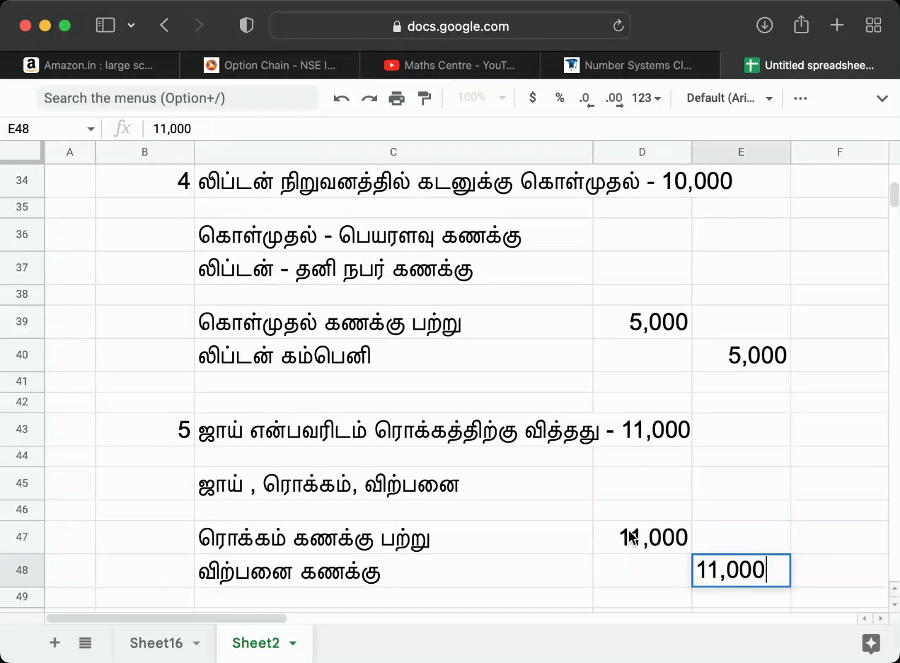
pyautogui.press('Return')
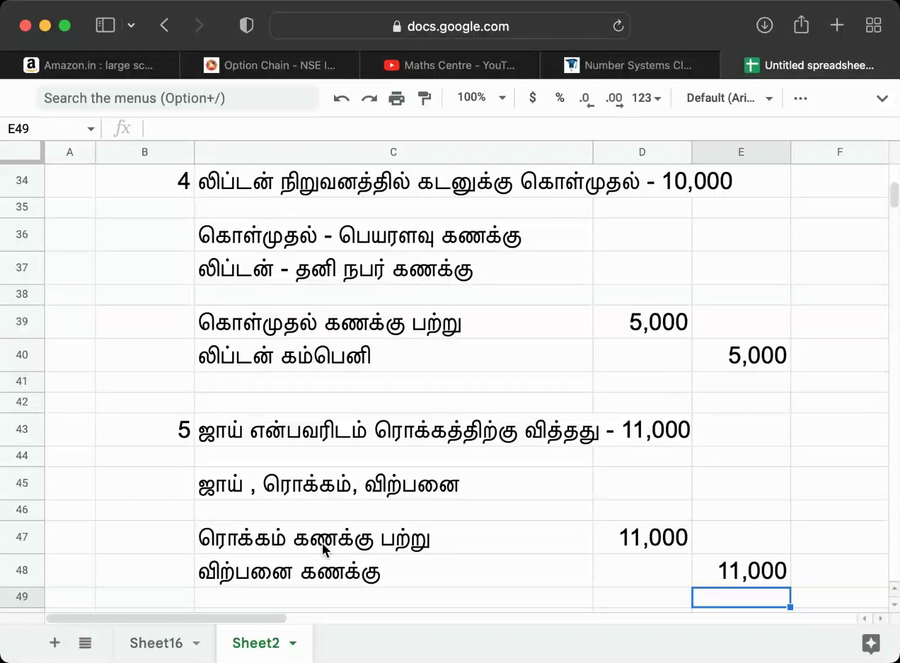
pyautogui.click(258, 537)
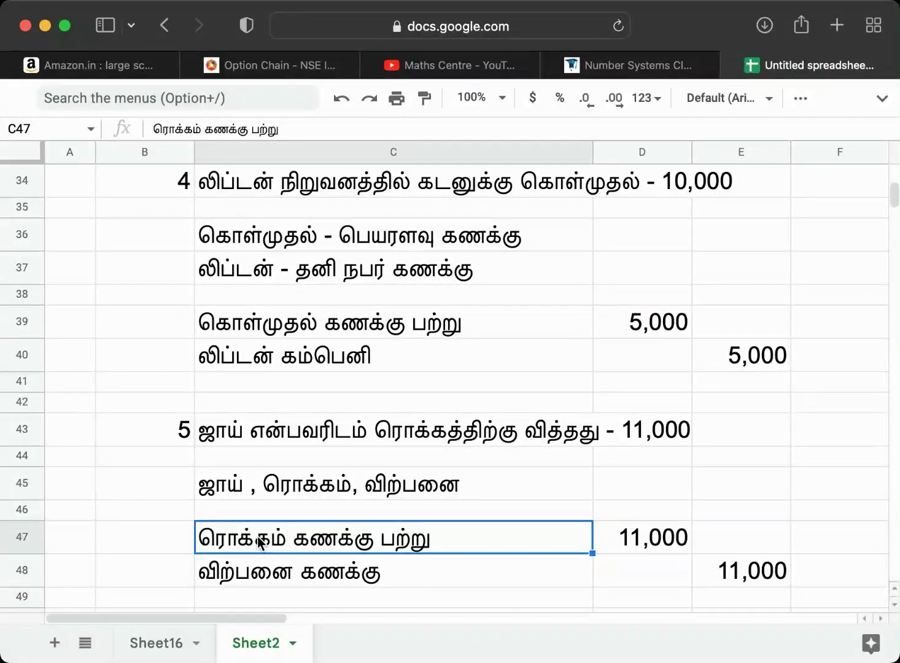
# Step: Enter "சம்பளம் - பெயரளவு கணக்கு" in C54 as the account classification of transaction 6
pyautogui.scroll(-5, 257, 535)
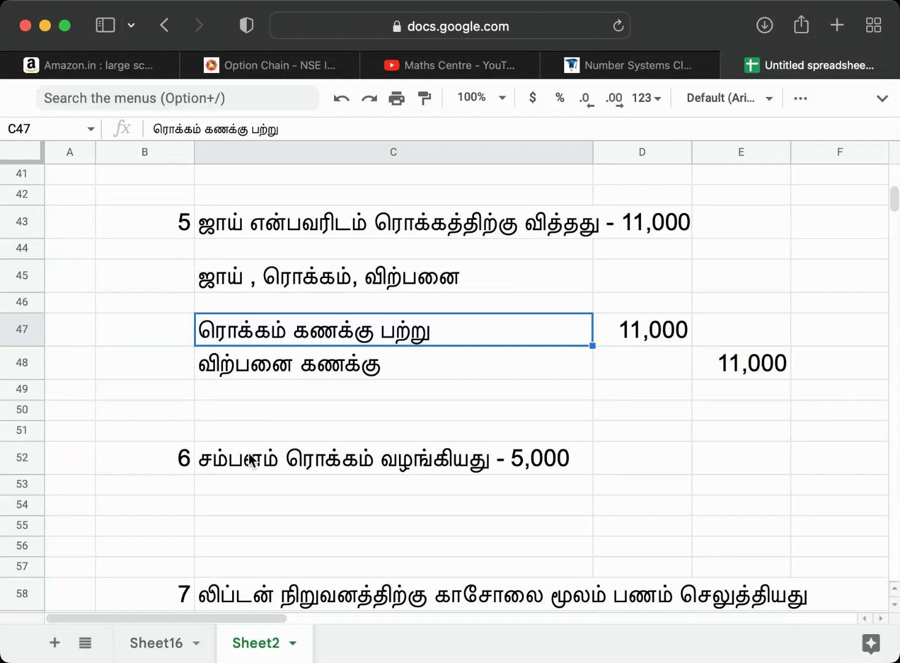
pyautogui.click(229, 505)
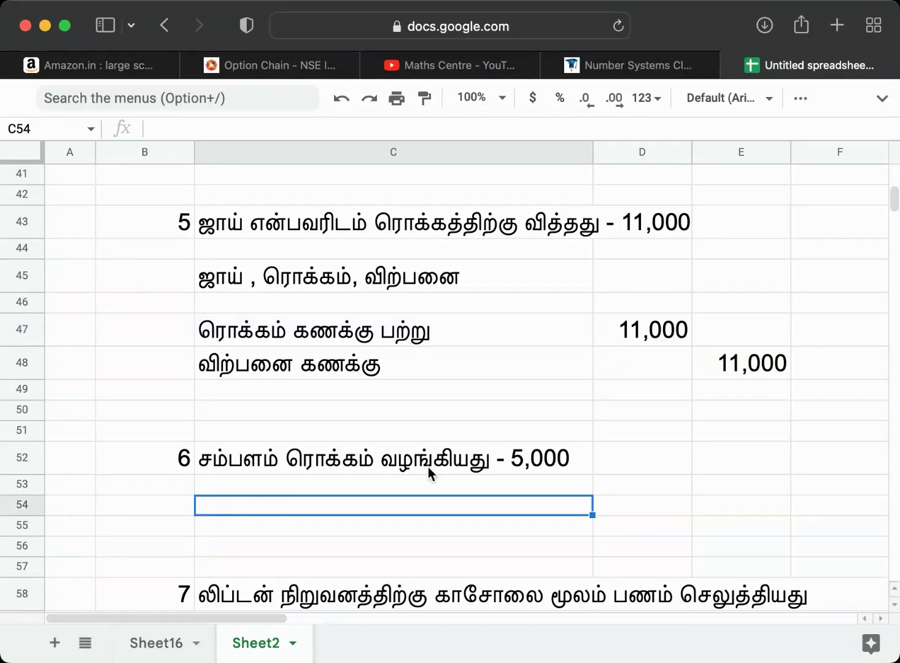
pyautogui.write('sam')
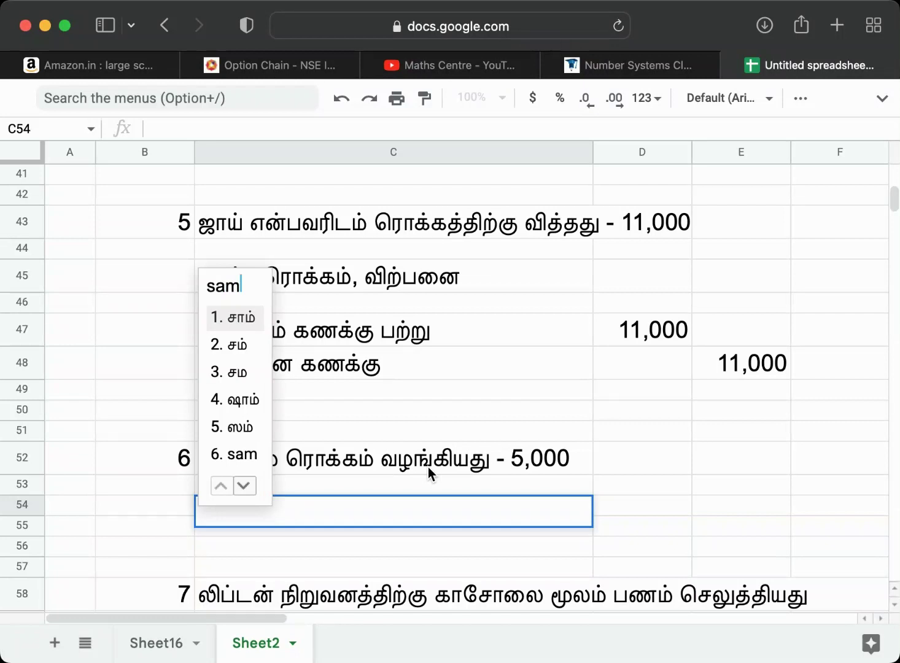
pyautogui.write('balam - peyara')
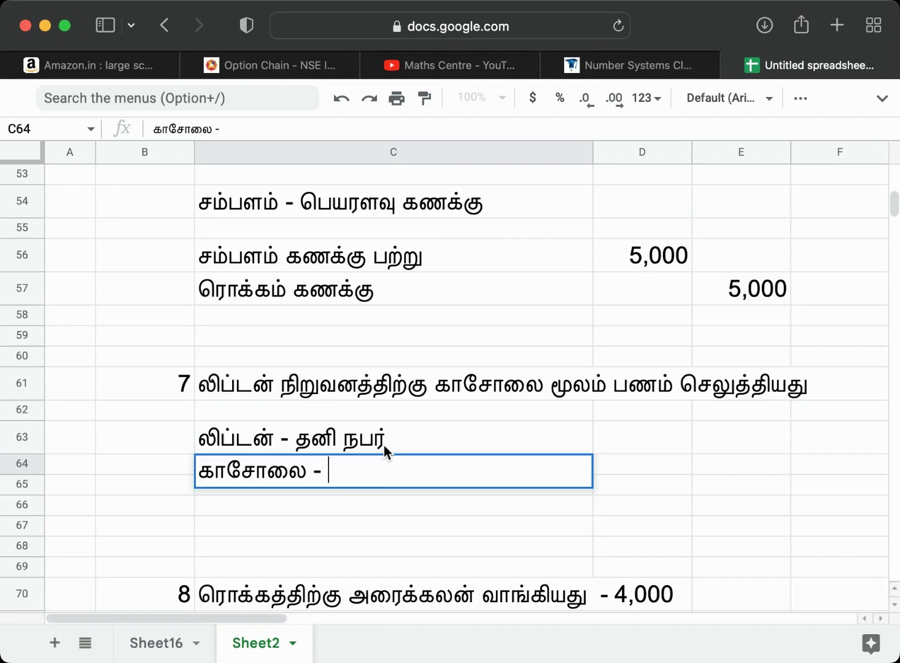
# Step: Complete the second account classification of transaction 7 in C64 as "காசோலை - தனி நபர்"
pyautogui.write('தனி ')
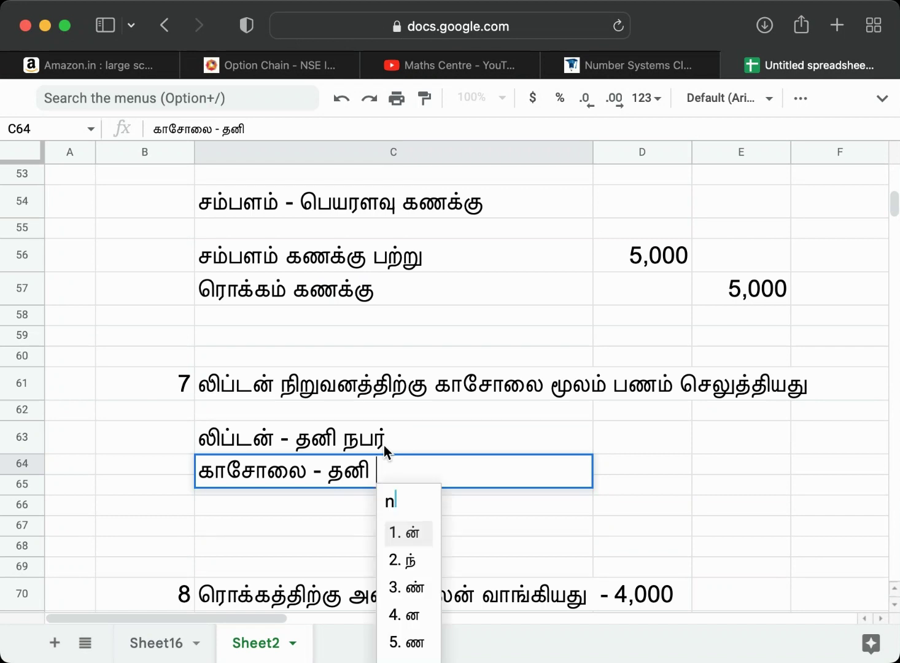
pyautogui.write('napar')
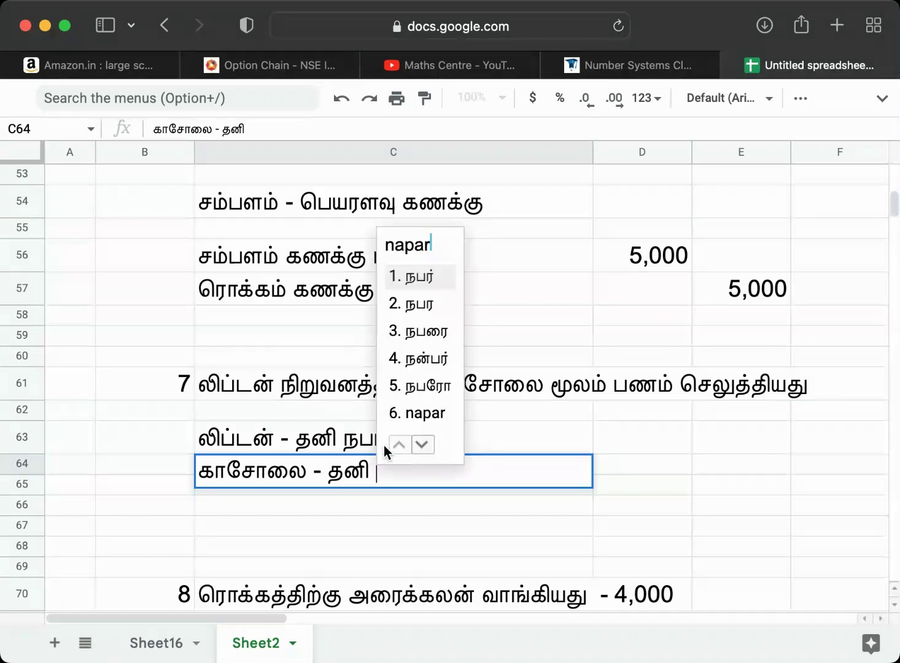
pyautogui.press('Return')
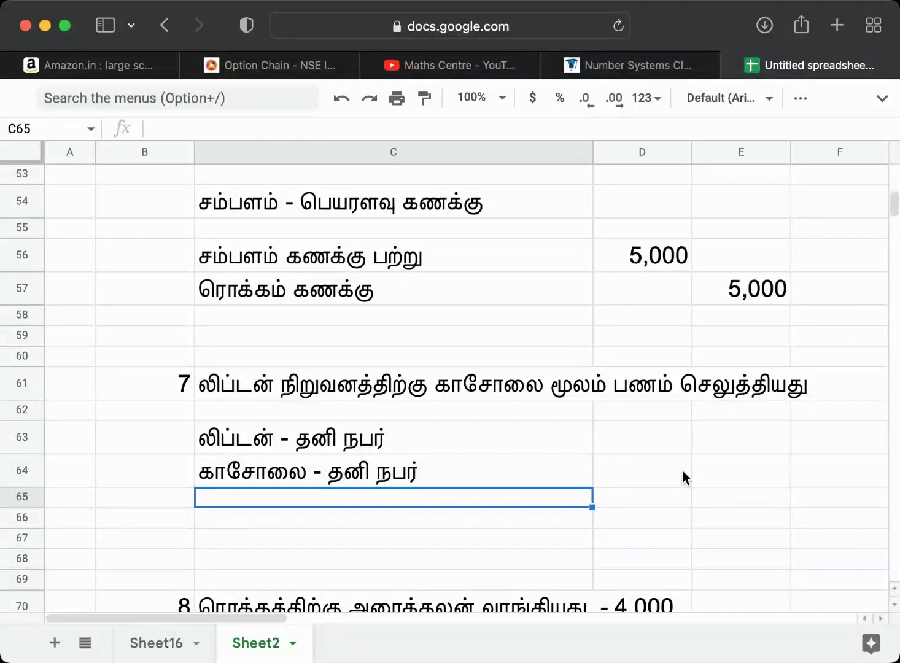
# Step: Enter "லிப்டன் கம்பெனி பற்று" in C66 as the debit line of transaction 7
pyautogui.press('Down')
pyautogui.press('Down')
pyautogui.press('Down')
pyautogui.press('Down')
pyautogui.press('Down')
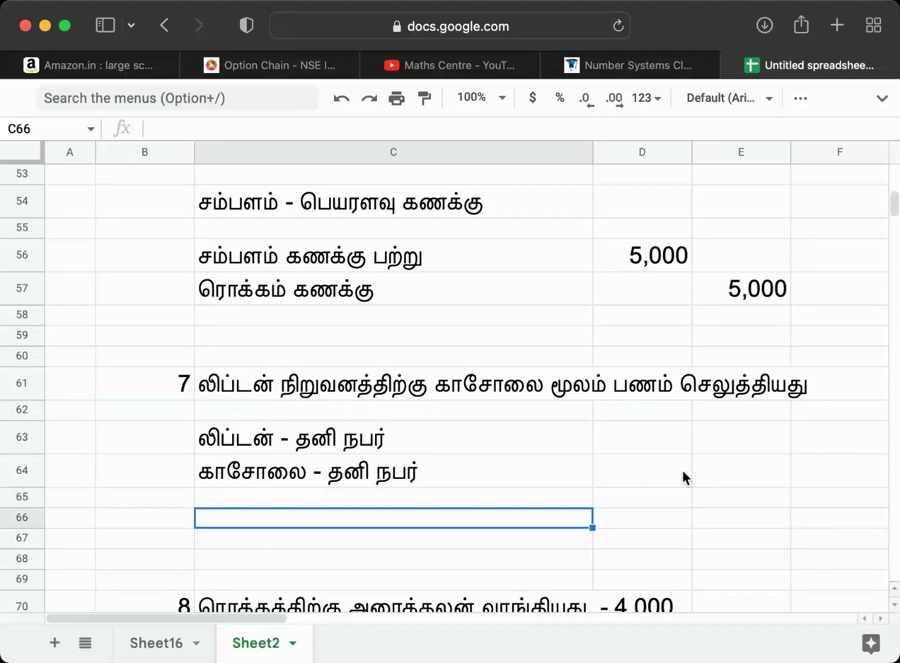
pyautogui.press('Up')
pyautogui.press('Up')
pyautogui.press('Up')
pyautogui.press('Up')
pyautogui.press('Up')
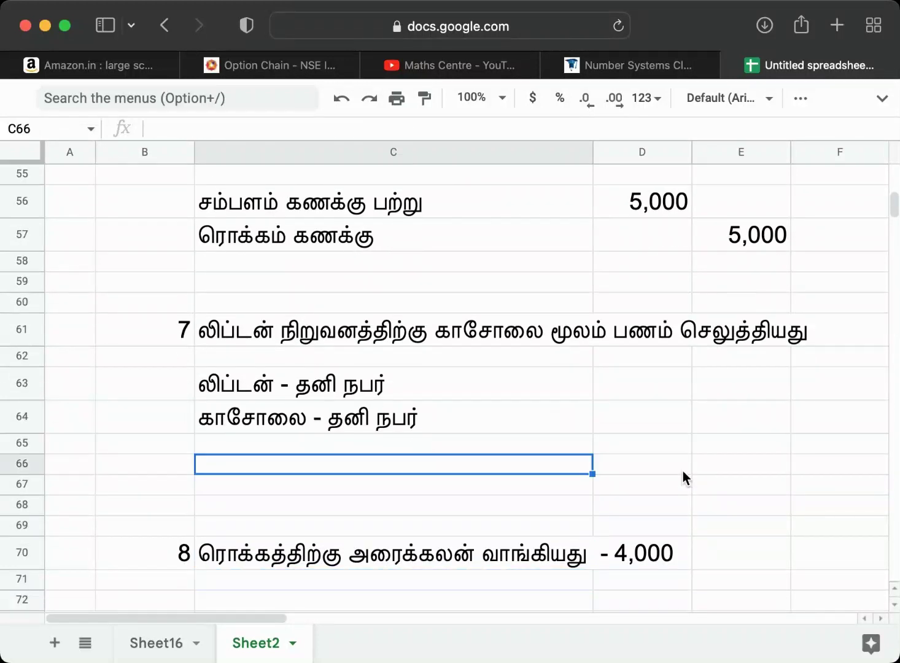
pyautogui.press('Down')
pyautogui.write('li')
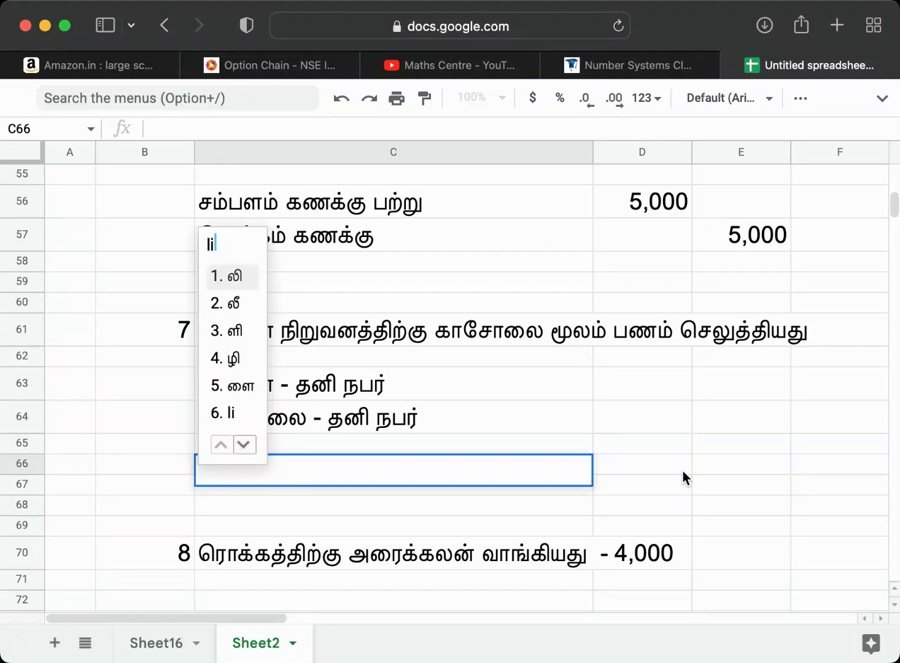
pyautogui.write('pton company pa')
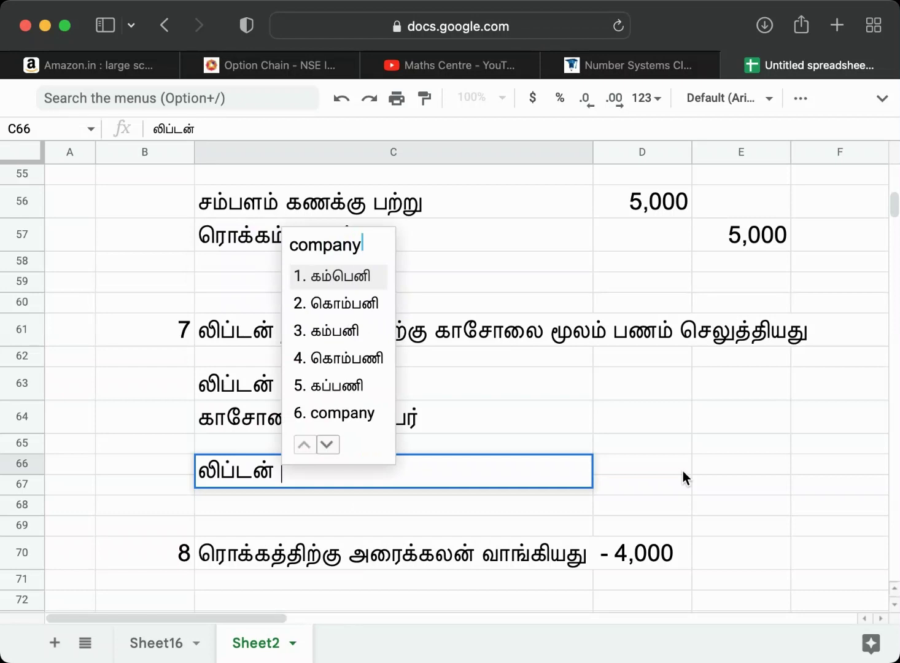
pyautogui.write('tru')
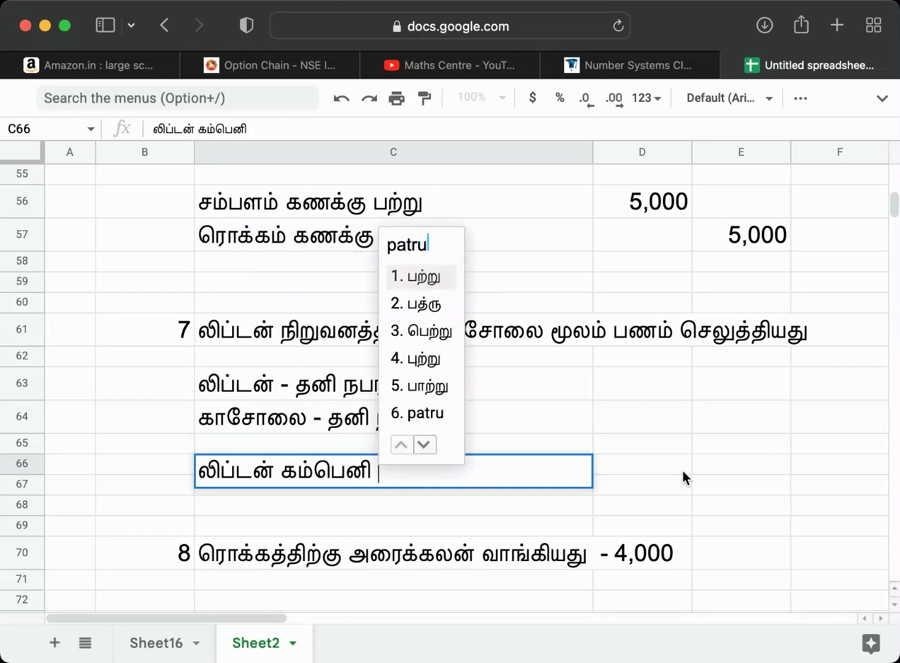
pyautogui.press('Return')
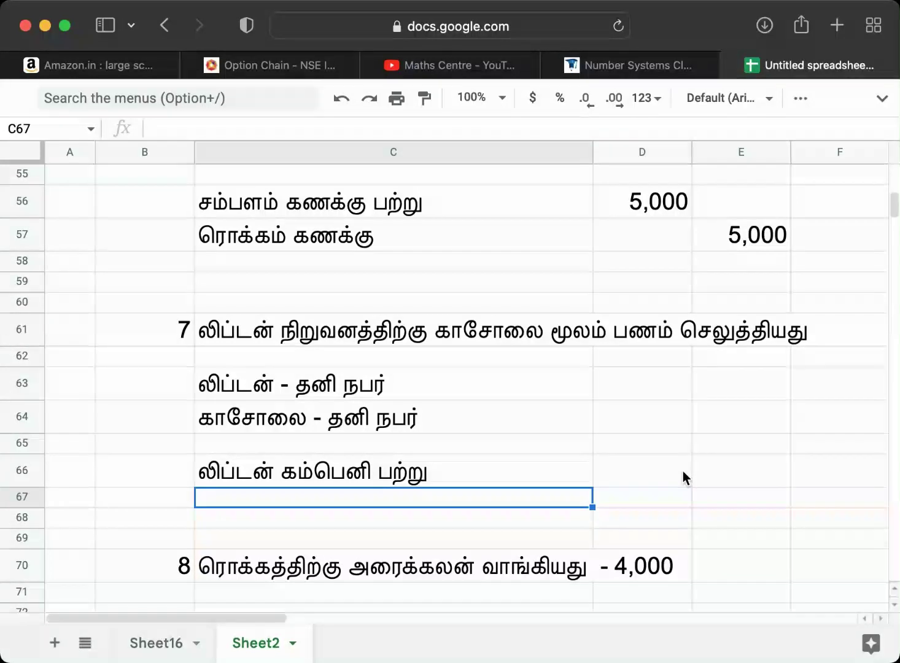
# Step: Enter "வாங்கி கணக்கு" in C67 as the credit line of transaction 7
pyautogui.write('vang kanakku')
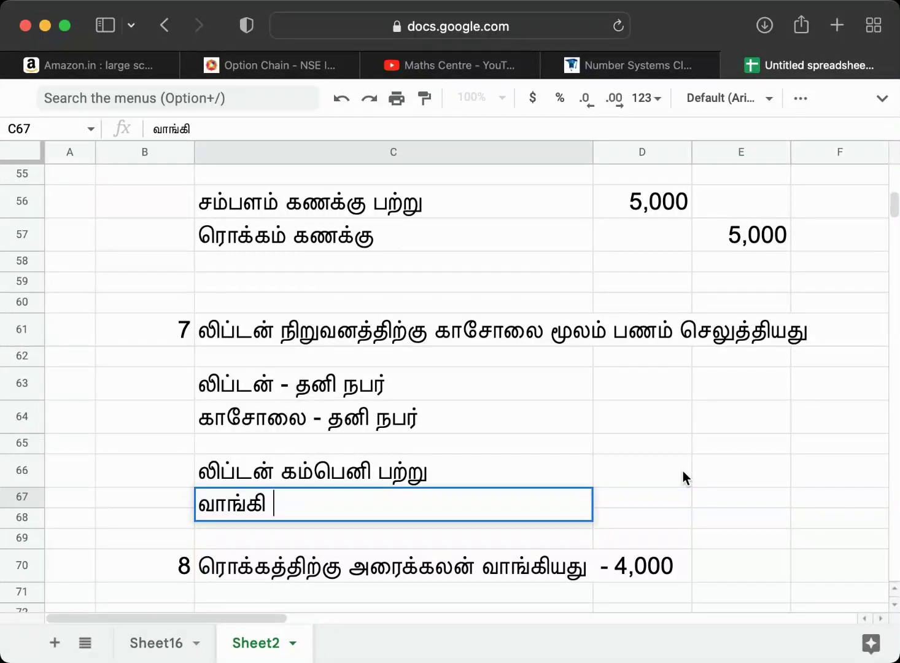
pyautogui.press('space')
pyautogui.press('Return')
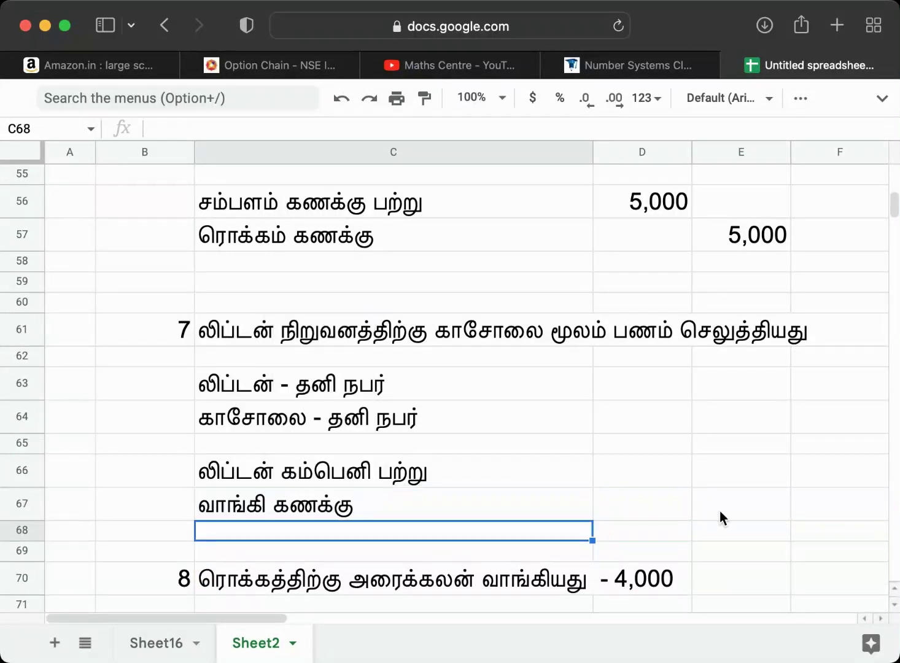
pyautogui.click(627, 472)
pyautogui.scroll(10, 628, 471)
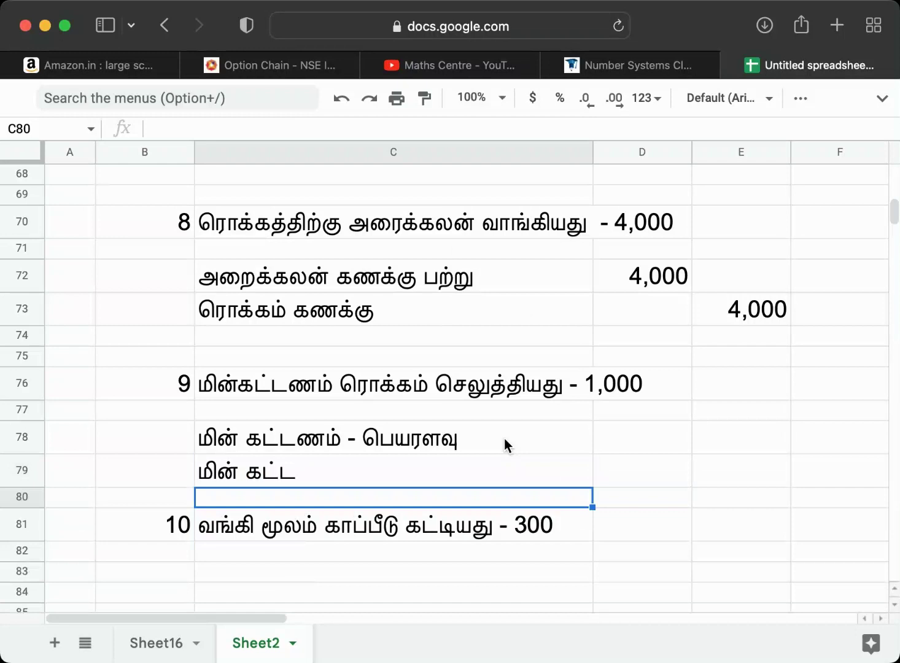
# Step: Correct the incomplete text in C79 to "மின்கட்டணம் கணக்கு பற்று" as the debit line of transaction 9
pyautogui.press('Up')
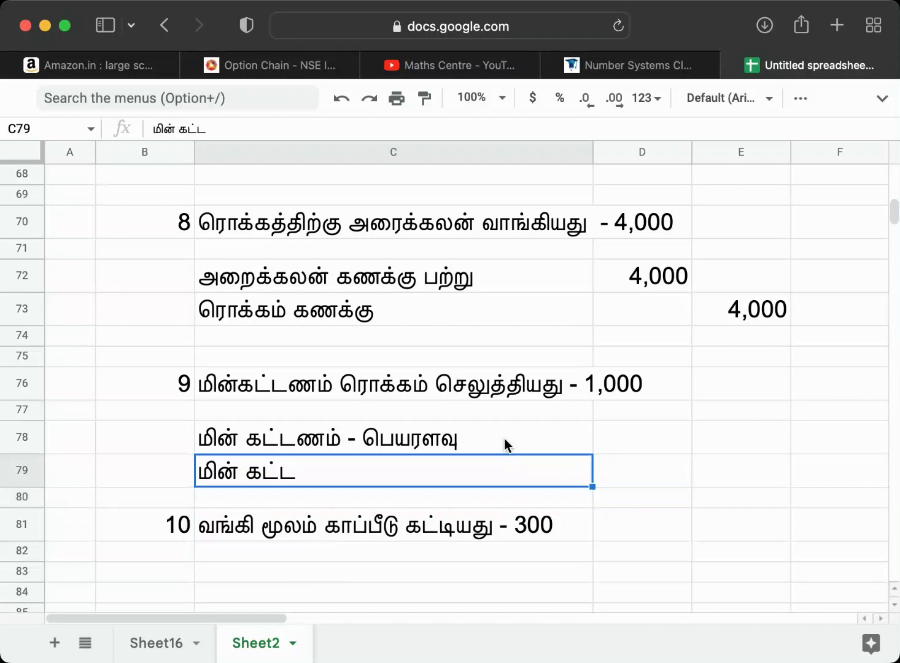
pyautogui.doubleClick(185, 132)
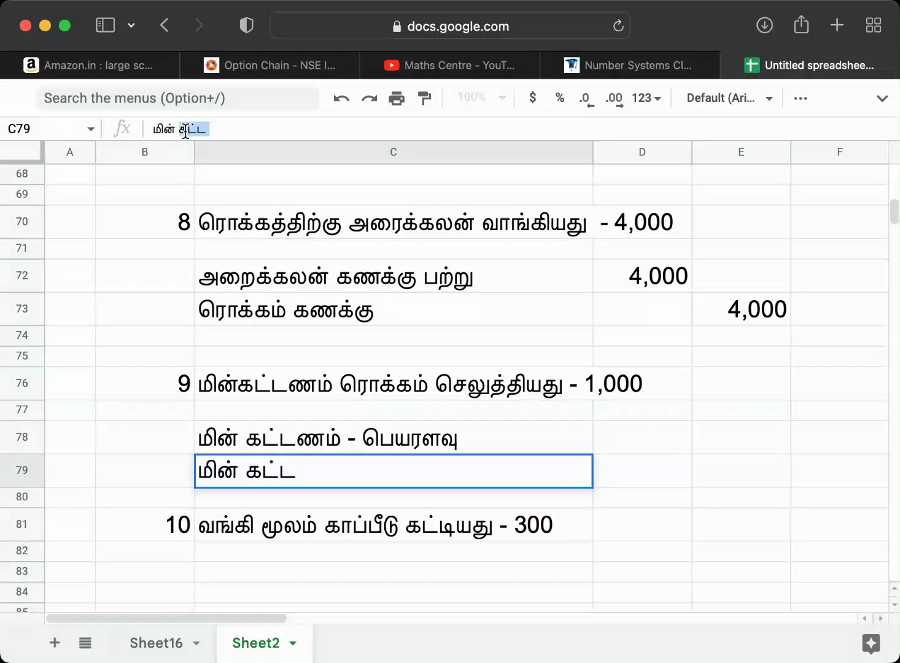
pyautogui.write('kattanam')
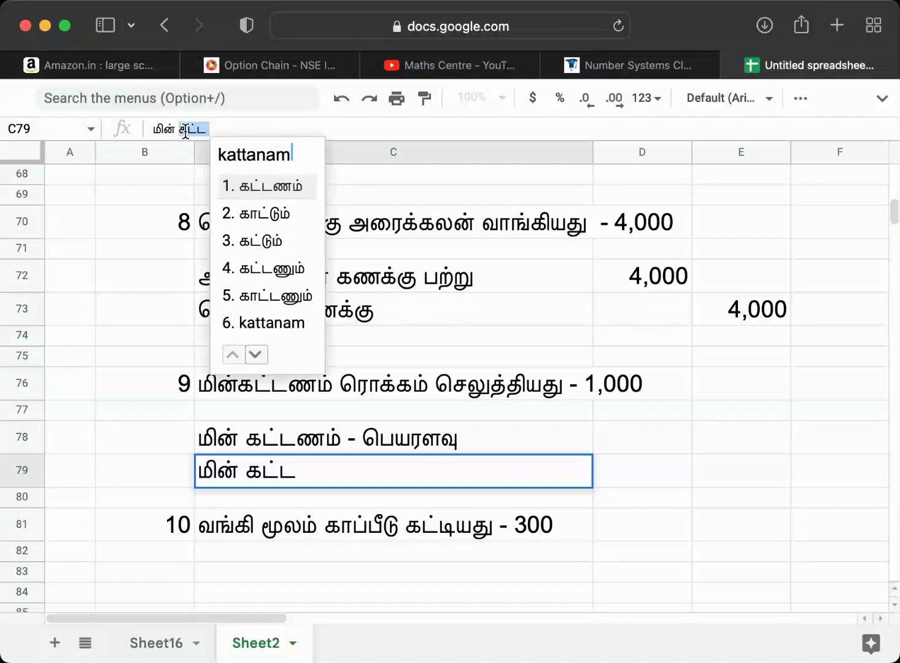
pyautogui.press('Return')
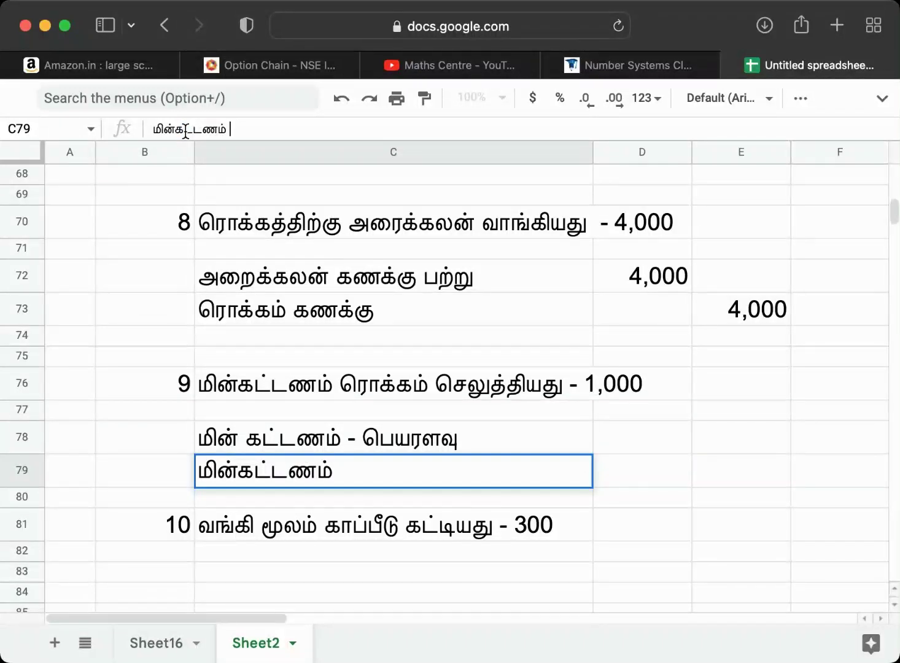
pyautogui.write('patr')
pyautogui.press('BackSpace')
pyautogui.press('BackSpace')
pyautogui.press('BackSpace')
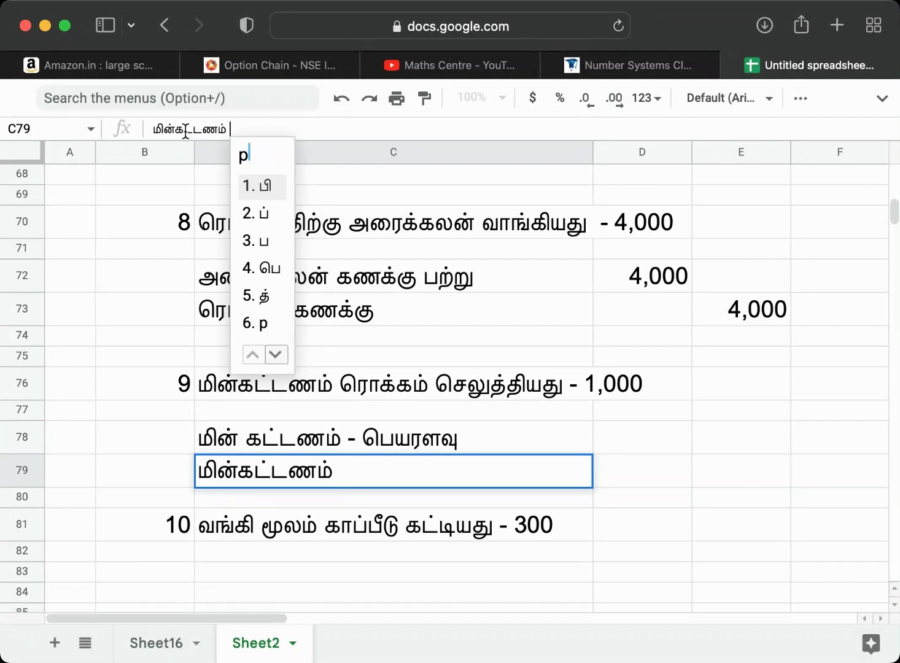
pyautogui.press('BackSpace')
pyautogui.write('kanakku patru')
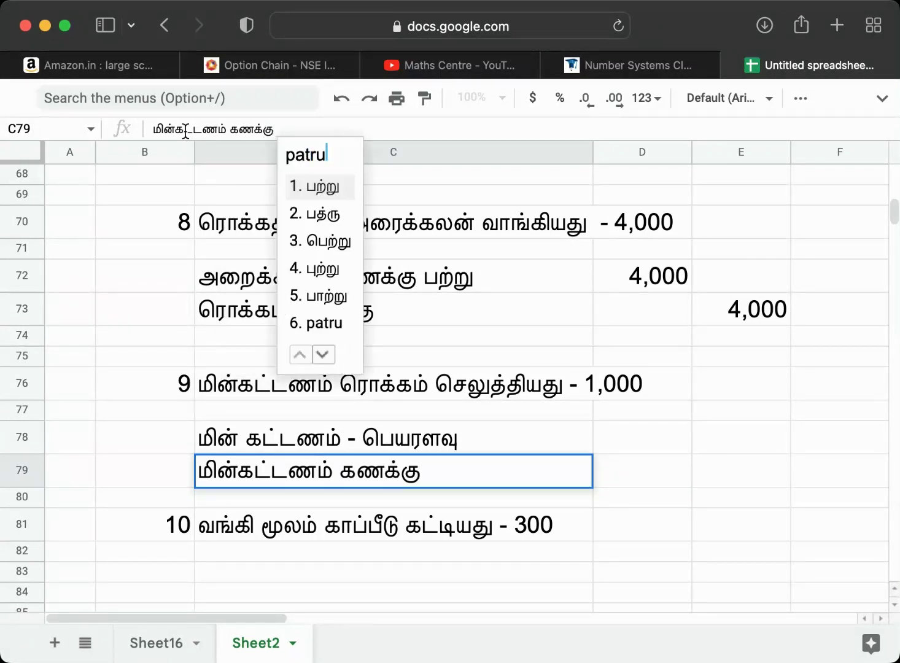
pyautogui.press('Return')
pyautogui.press('Return')
# Step: Enter "ரொக்கம் கணக்கு" in C80 as the credit line of transaction 9
pyautogui.write('rokka')
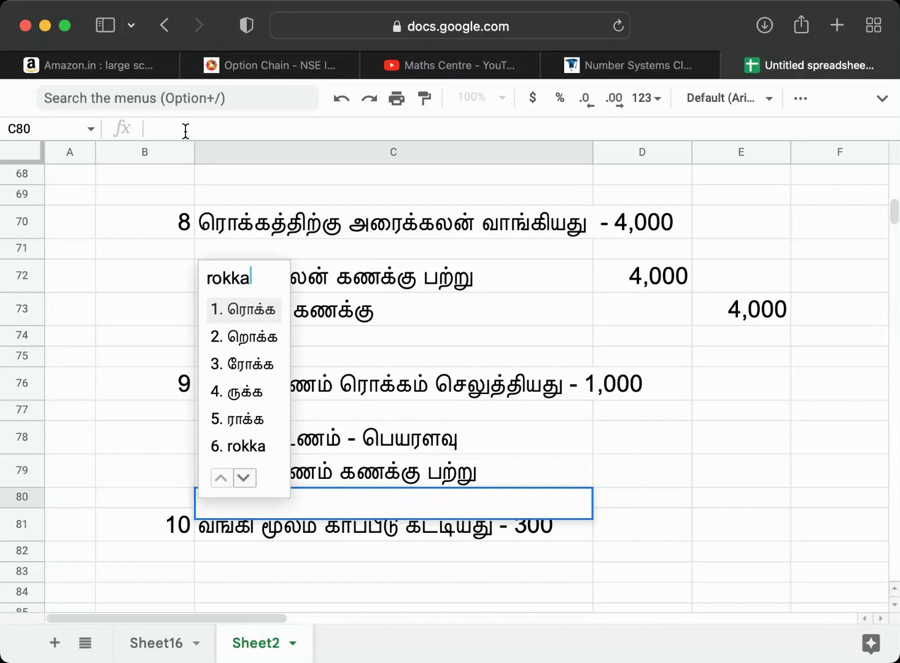
pyautogui.write('m kanakku')
pyautogui.press('Return')
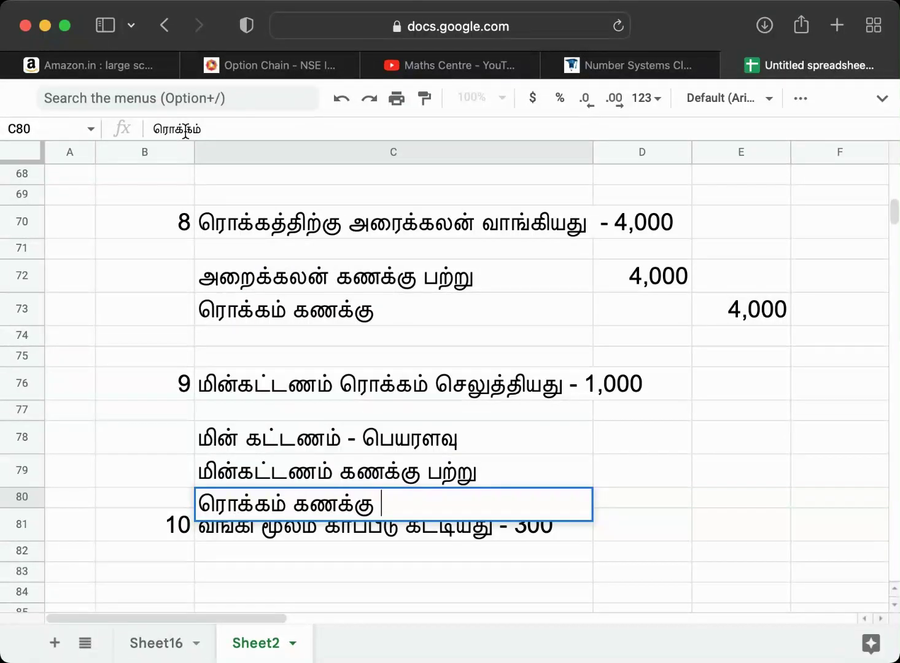
pyautogui.press('Return')
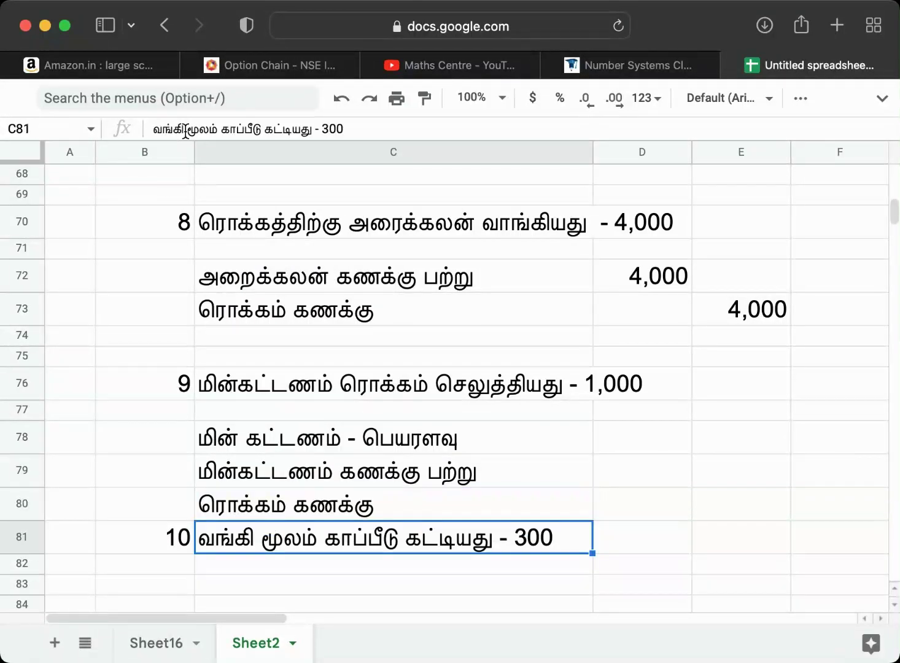
# Step: Enter 1,000 as the debit amount in D79 and 1,000 as the credit amount in E80
pyautogui.click(641, 457)
pyautogui.write('1,000')
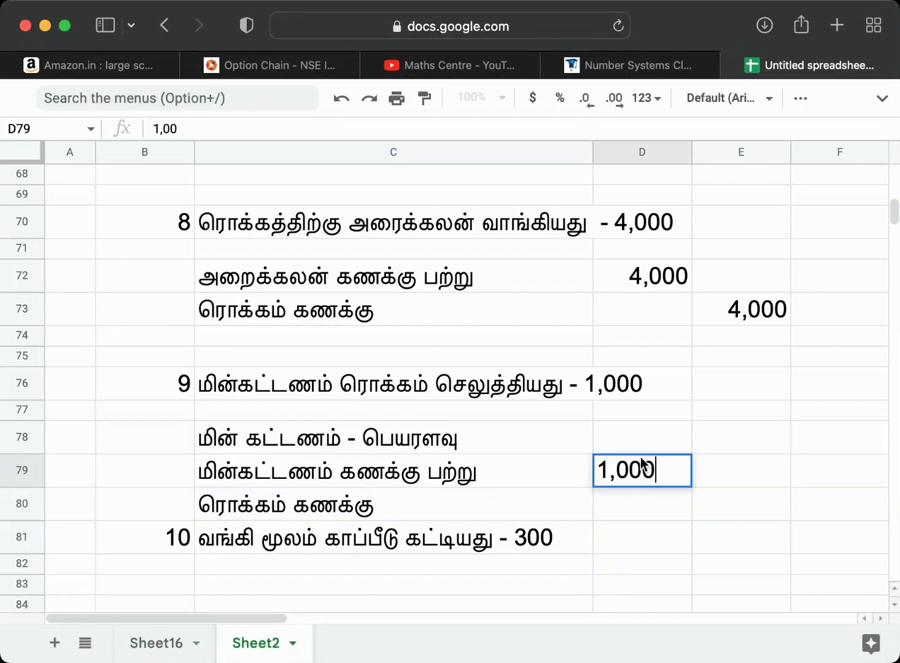
pyautogui.press('Tab')
pyautogui.press('Return')
pyautogui.write('1,000')
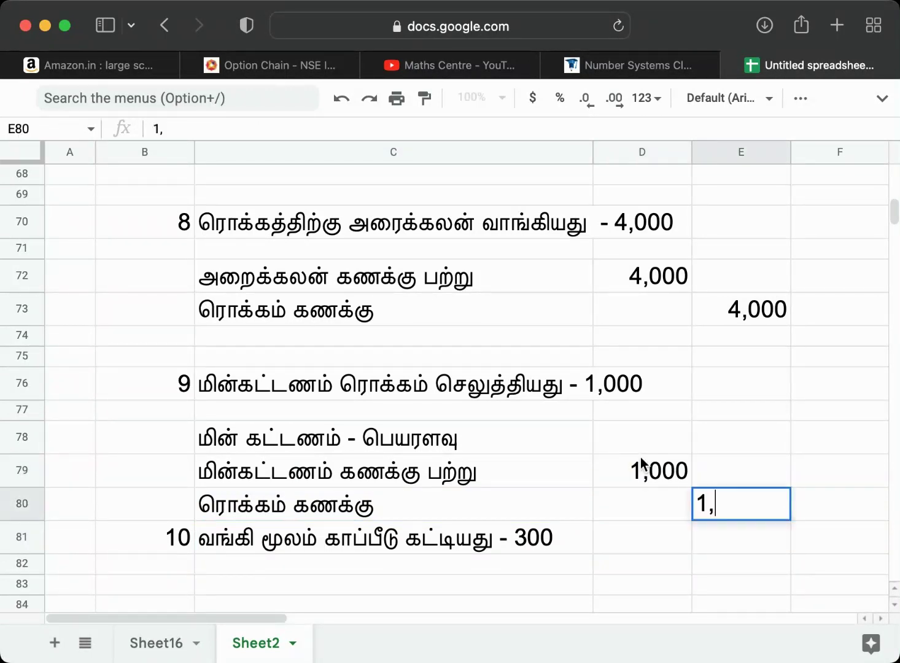
pyautogui.press('Return')
# Step: Enter "காப்பீடு - பெயரளவு கணக்கு" in C83 as the first account classification of transaction 10
pyautogui.press('Down')
pyautogui.press('Down')
pyautogui.press('Down')
pyautogui.press('Down')
pyautogui.press('Down')
pyautogui.press('Down')
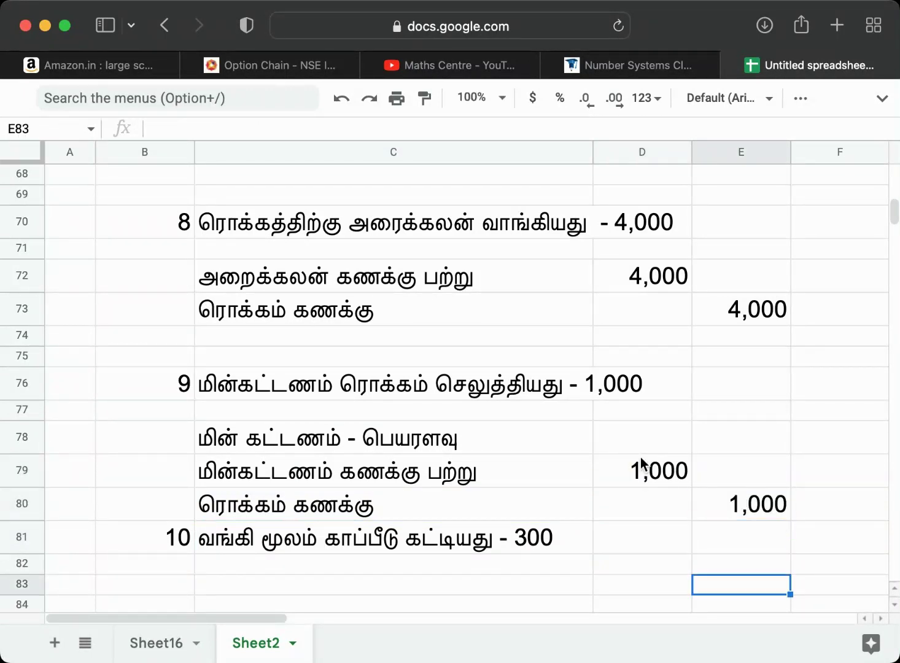
pyautogui.press('Left')
pyautogui.press('Left')
pyautogui.press('Left')
pyautogui.press('Left')
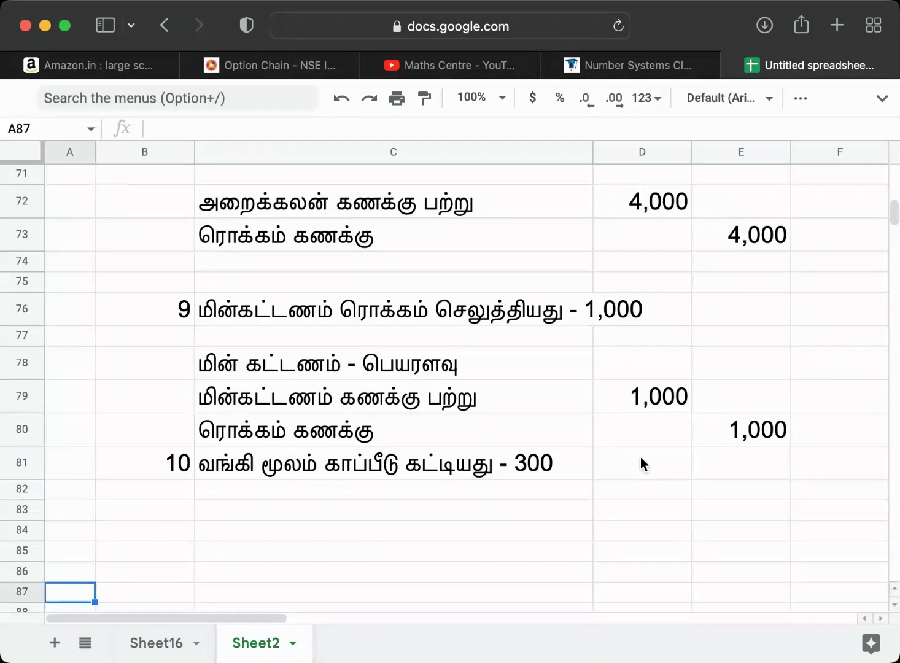
pyautogui.press('Right')
pyautogui.press('Right')
pyautogui.press('Up')
pyautogui.press('Up')
pyautogui.press('Up')
pyautogui.press('Up')
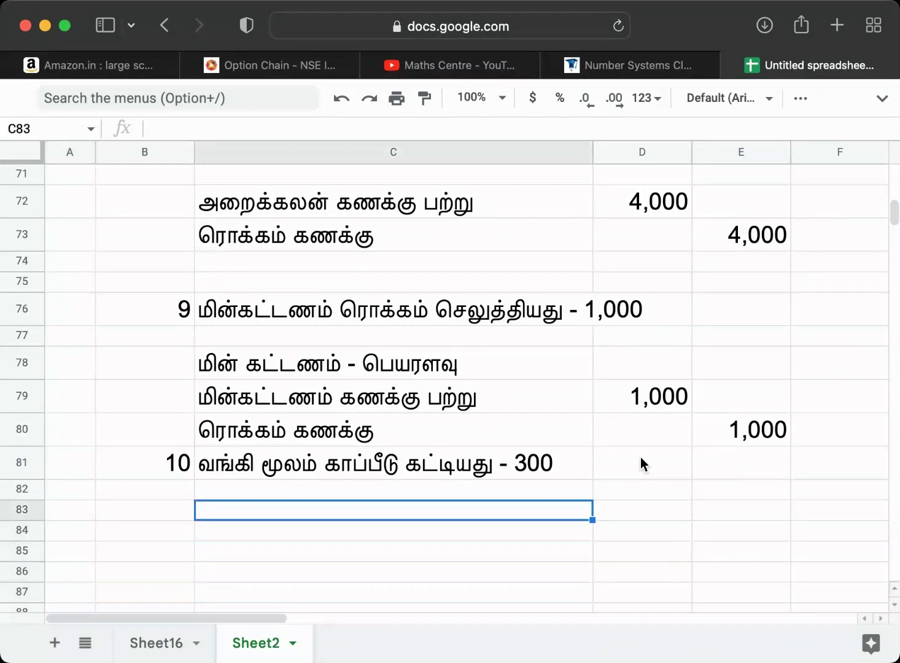
pyautogui.write('kapeedu ')
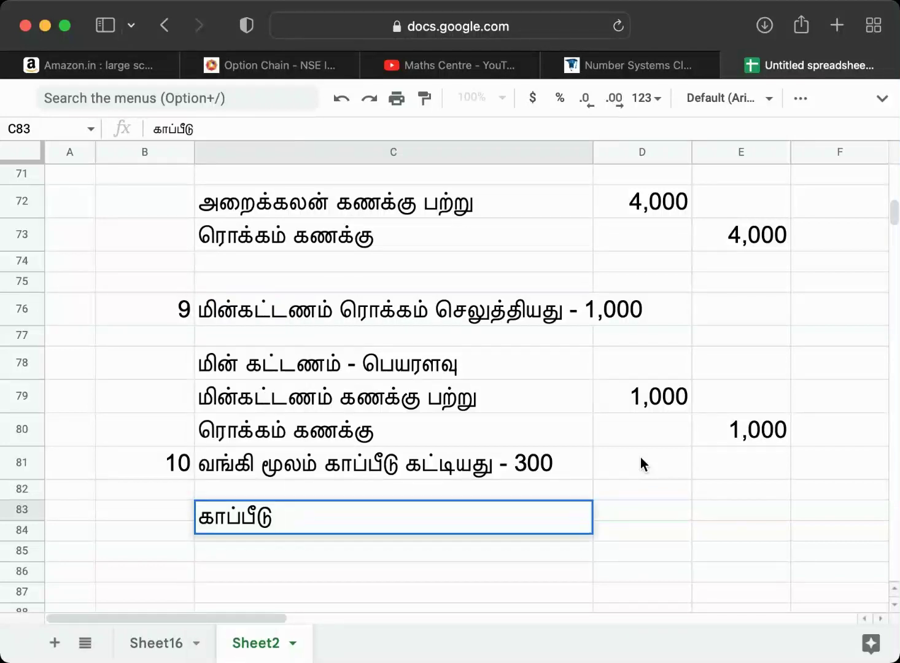
pyautogui.write('- p')
pyautogui.write('aralavu kanakku')
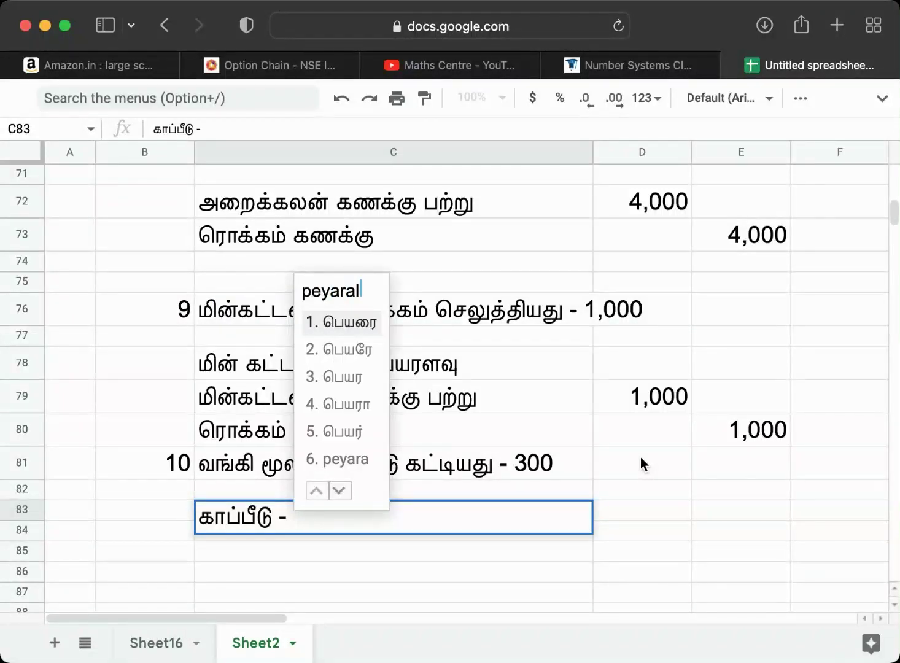
pyautogui.press('space')
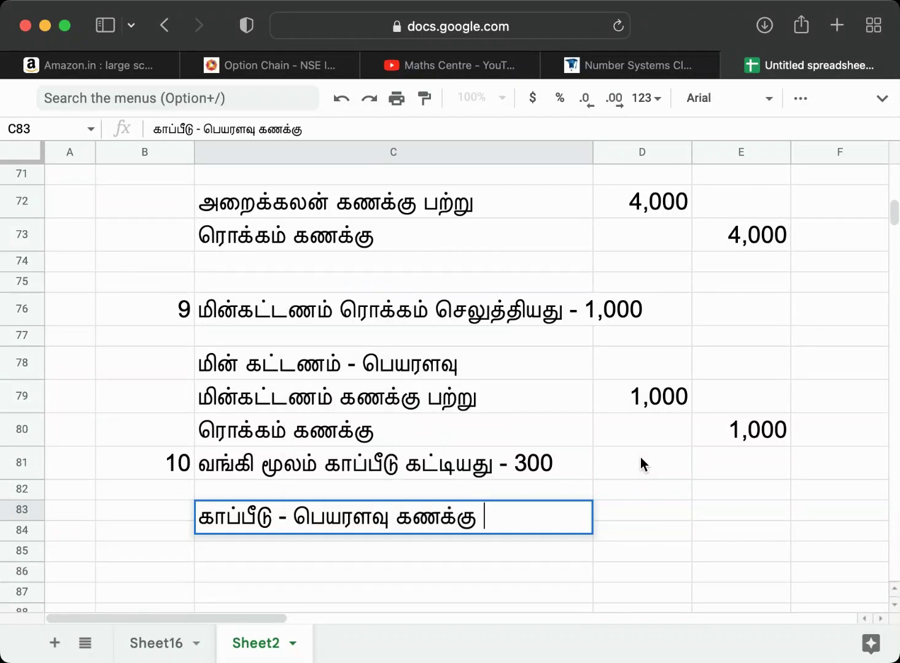
pyautogui.press('Return')
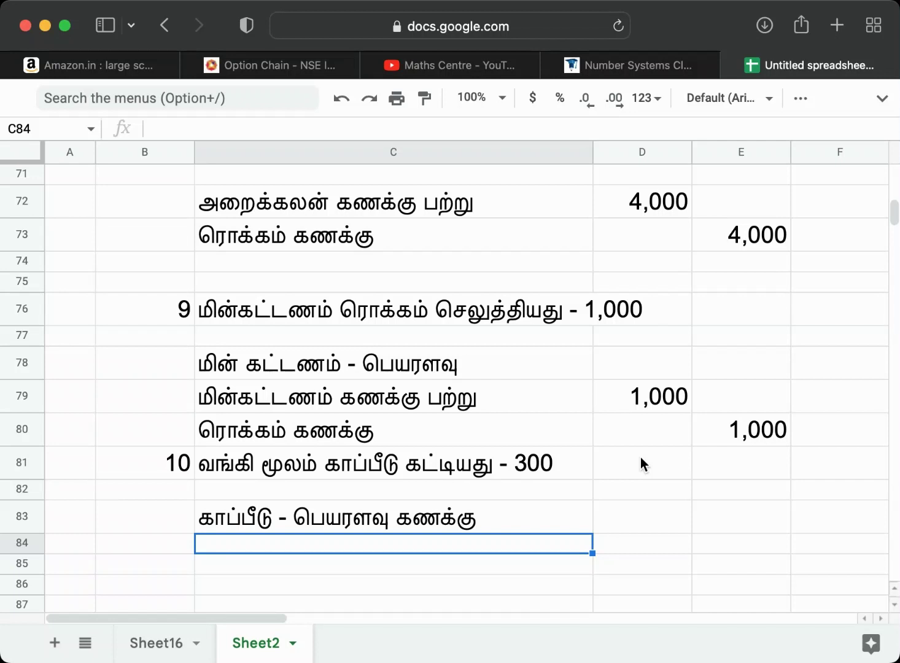
# Step: Enter "வஞ்சி - பெயரளவு கணக்கு" in C84 as the second account classification of transaction 10
pyautogui.write('vangi')
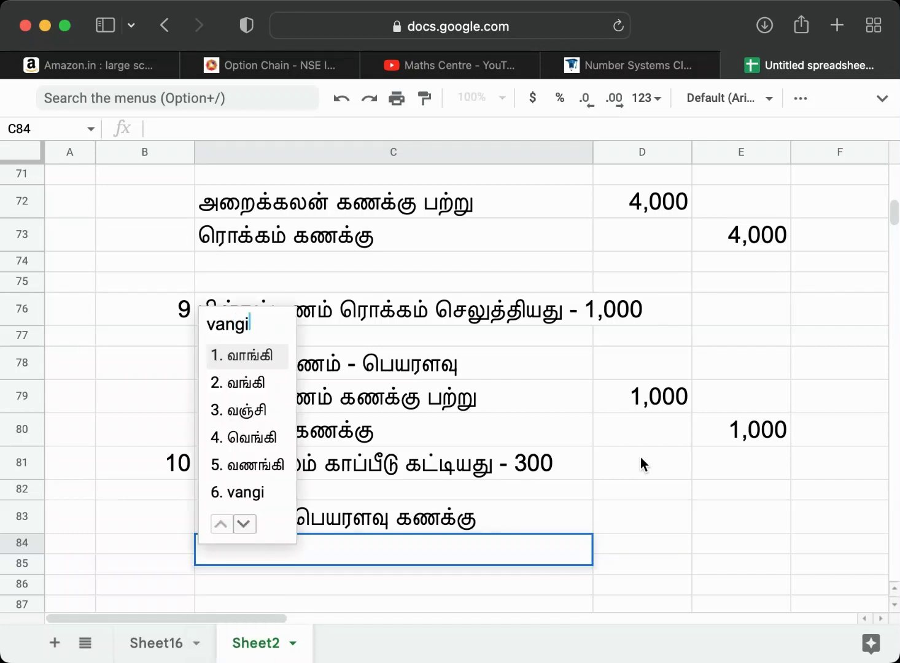
pyautogui.press('Down')
pyautogui.press('Down')
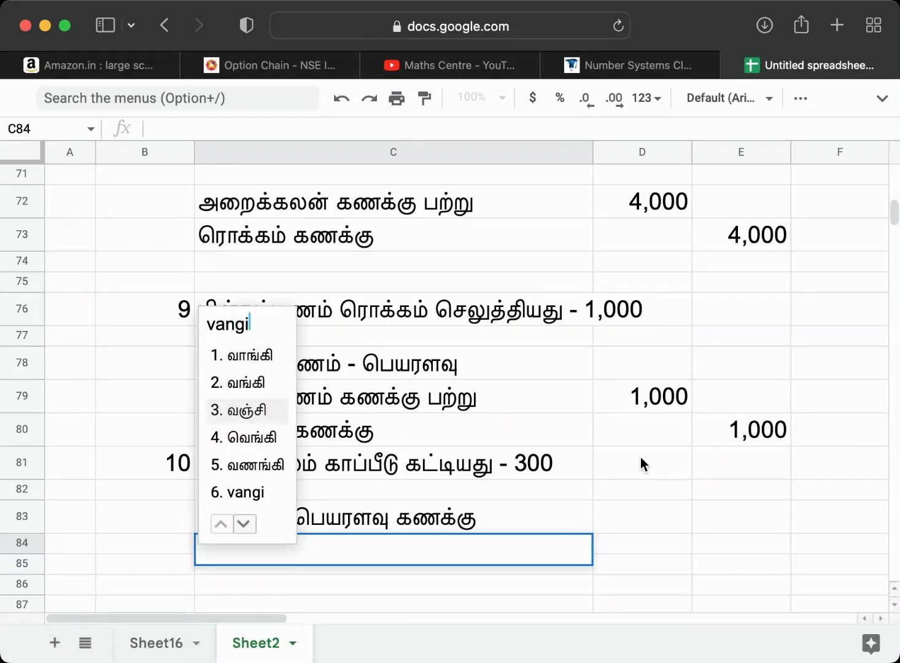
pyautogui.press('space')
pyautogui.write('- py')
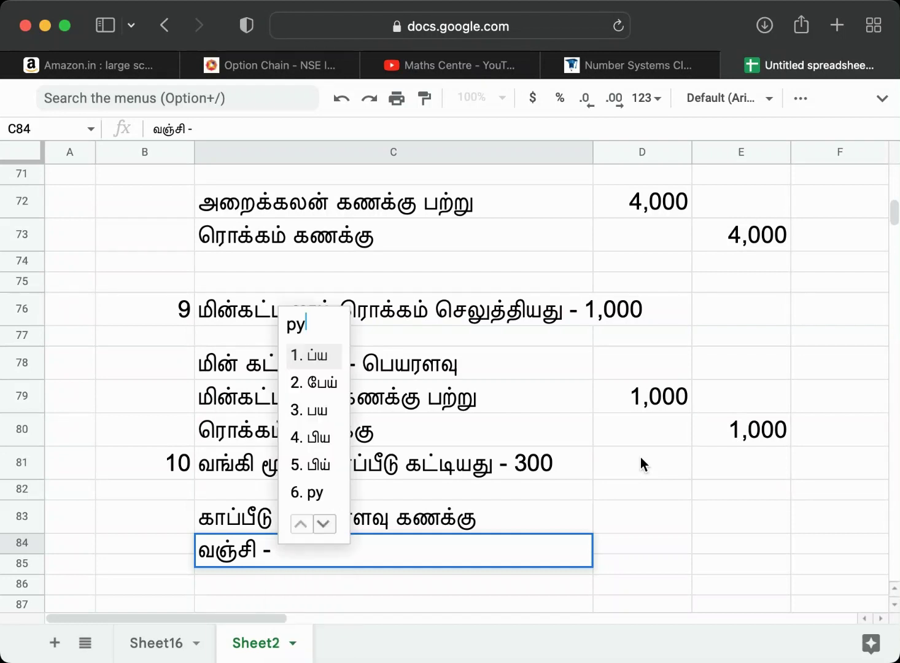
pyautogui.press('BackSpace')
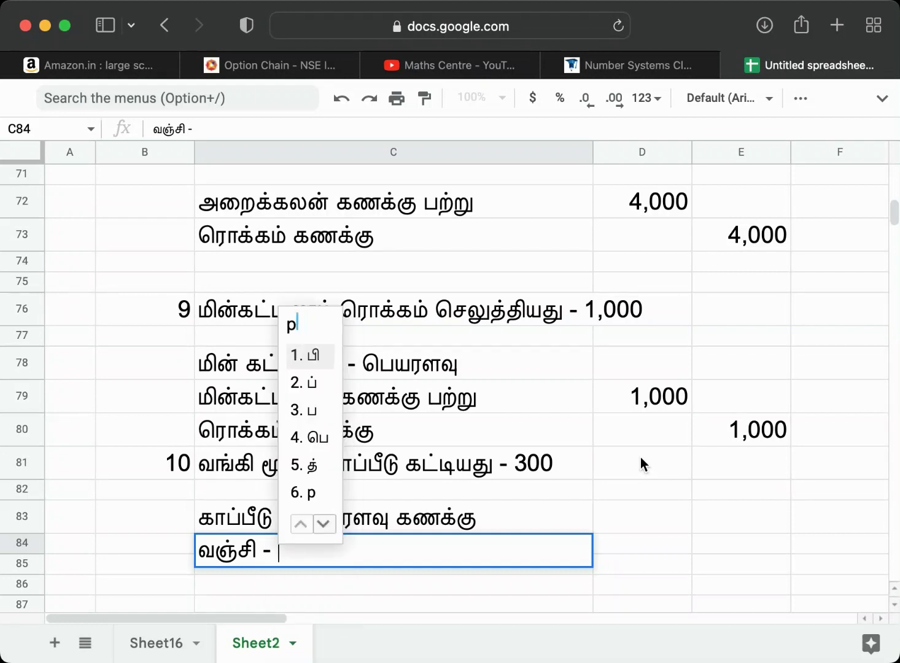
pyautogui.write('eyaralavu')
pyautogui.press('space')
pyautogui.write('kanakku')
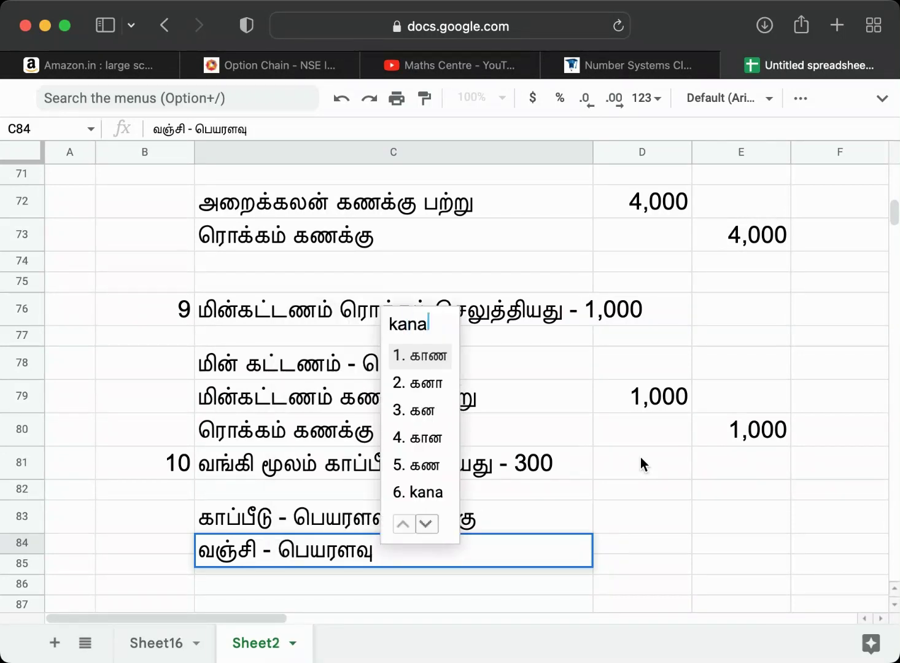
pyautogui.press('space')
pyautogui.press('Return')
pyautogui.press('Down')
pyautogui.press('Down')
pyautogui.press('Down')
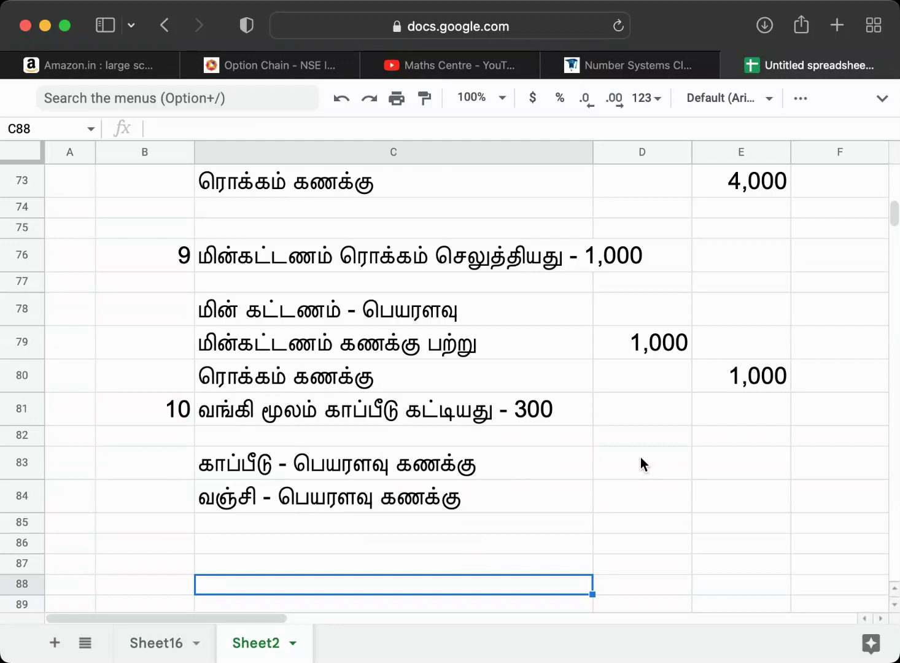
pyautogui.press('Up')
pyautogui.press('Up')
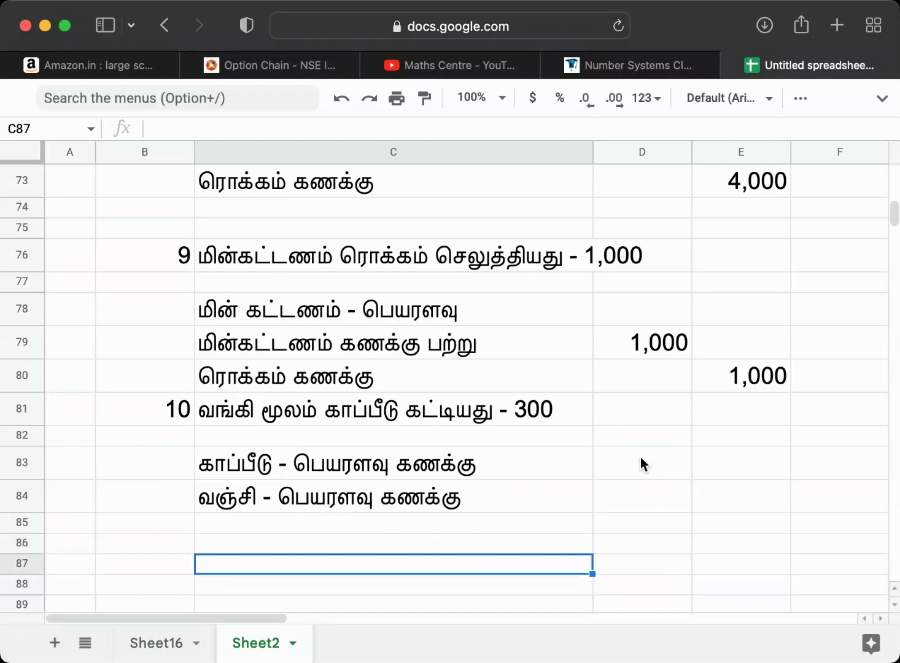